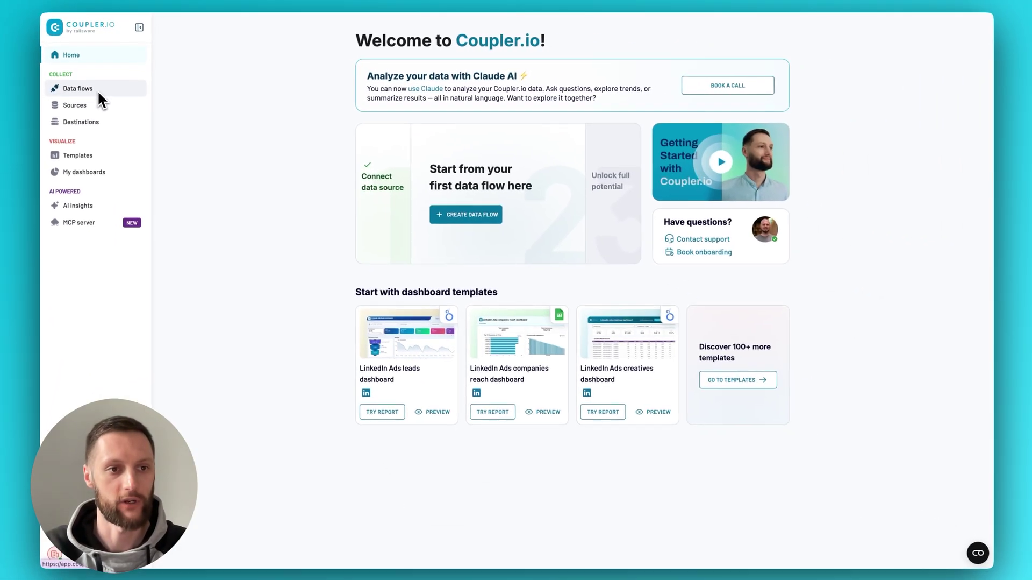
Step: Open the Data flows page from the sidebar, which lists no data flows yet
left_click(97, 91)
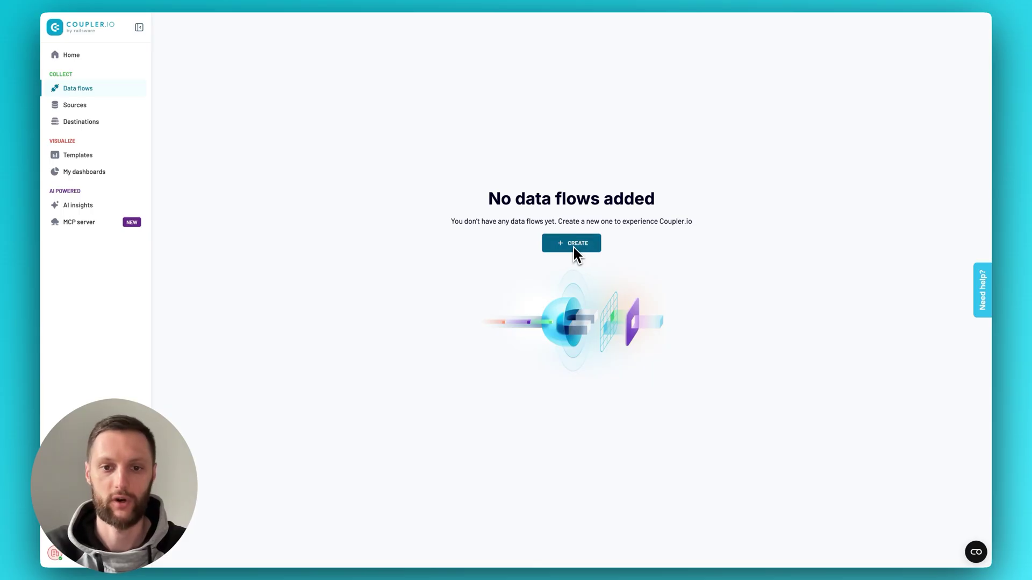
Step: Create a new data flow from a template and browse the gallery, checking the Sources filter
left_click(573, 246)
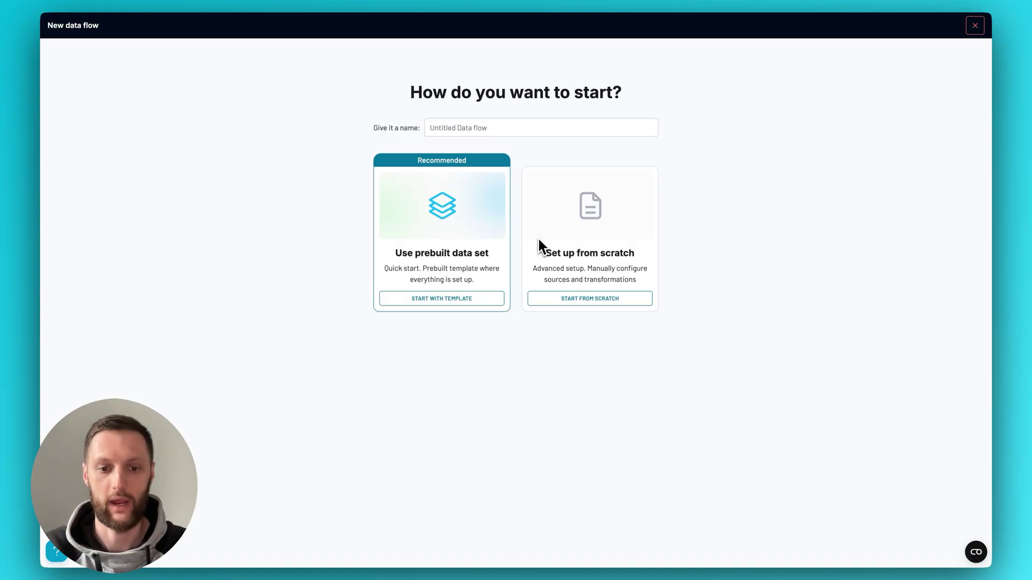
left_click(452, 298)
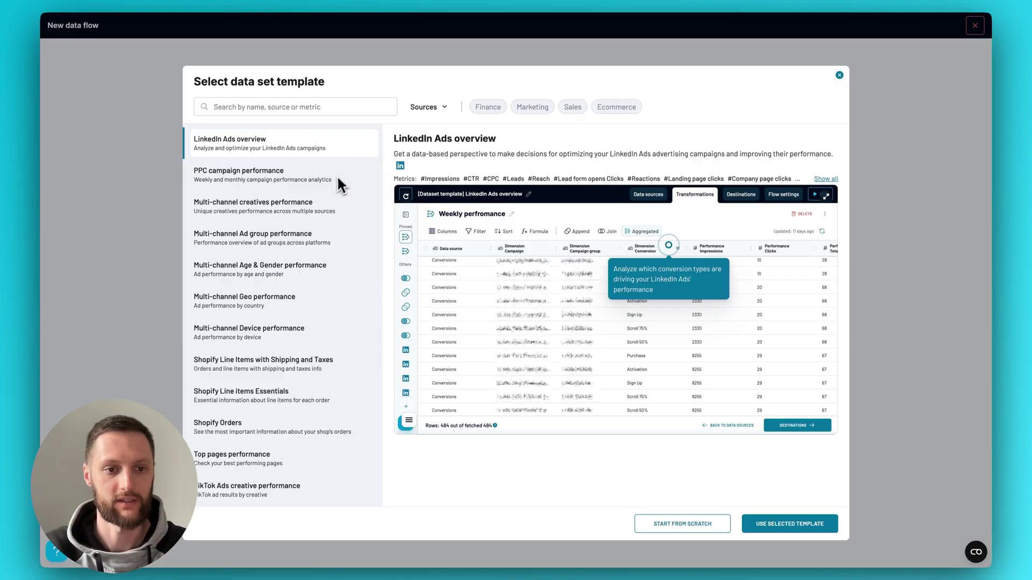
scroll(315, 302, "down", 3)
scroll(315, 302, "down", 5)
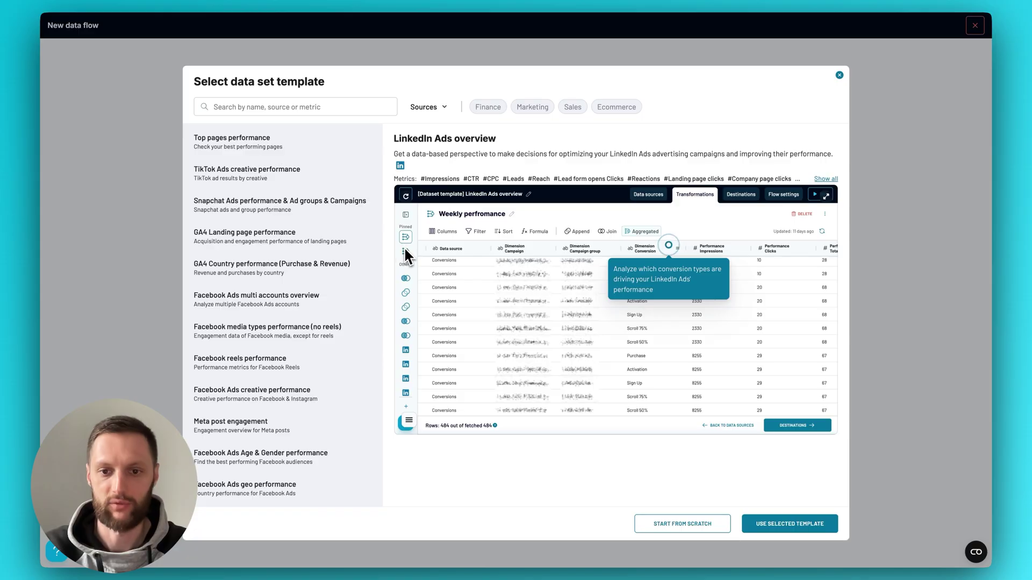
scroll(312, 294, "down", 3)
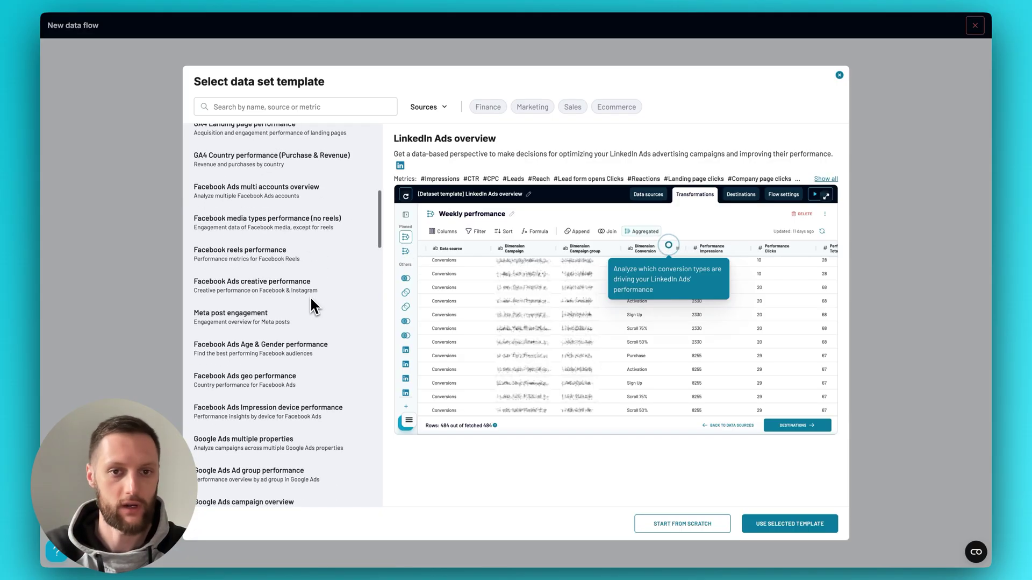
left_click(436, 107)
scroll(450, 225, "down", 3)
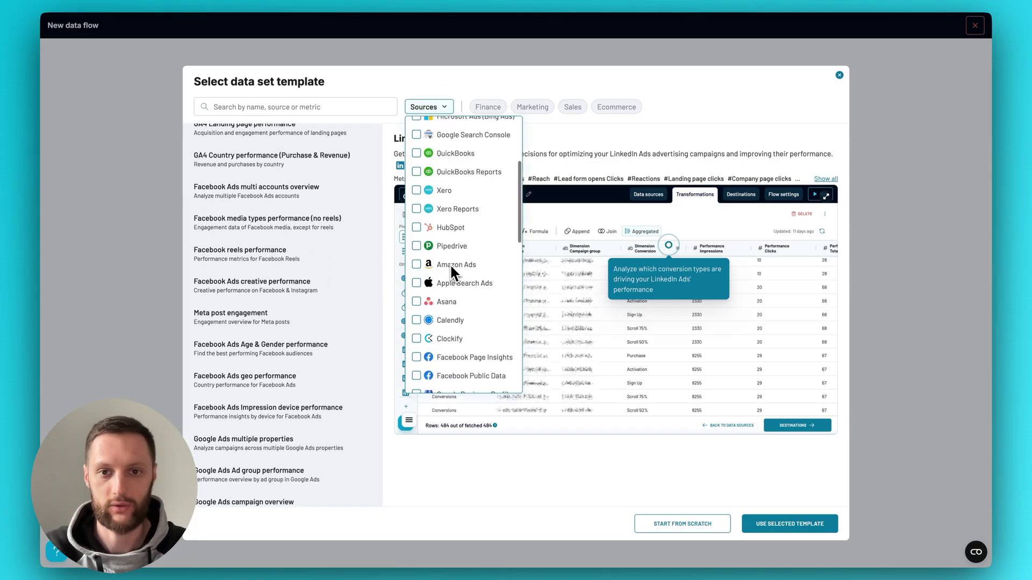
left_click(486, 86)
scroll(303, 347, "down", 10)
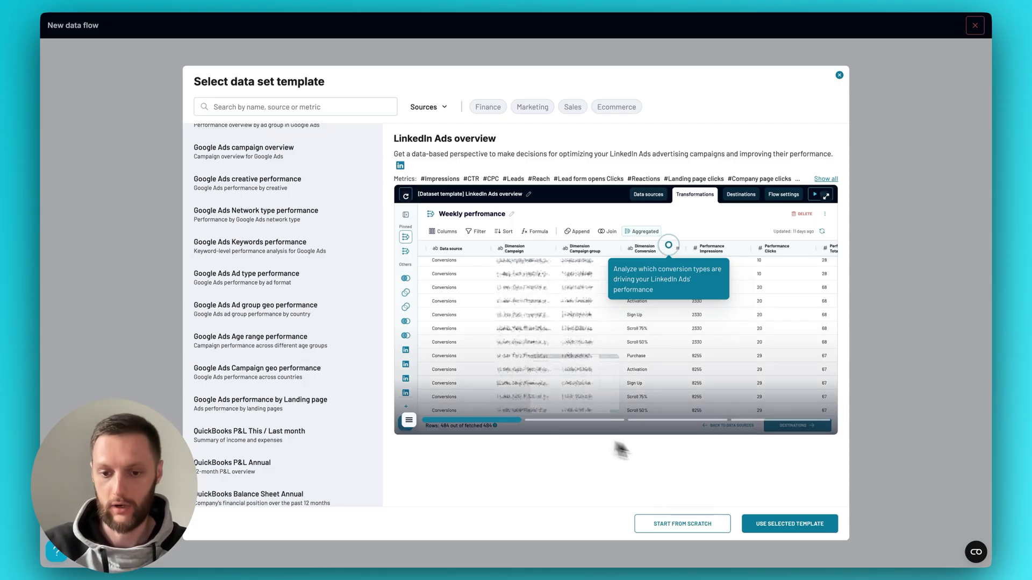
Step: Set up from scratch with LinkedIn Ads as source, using the connected account and first ad account
left_click(688, 526)
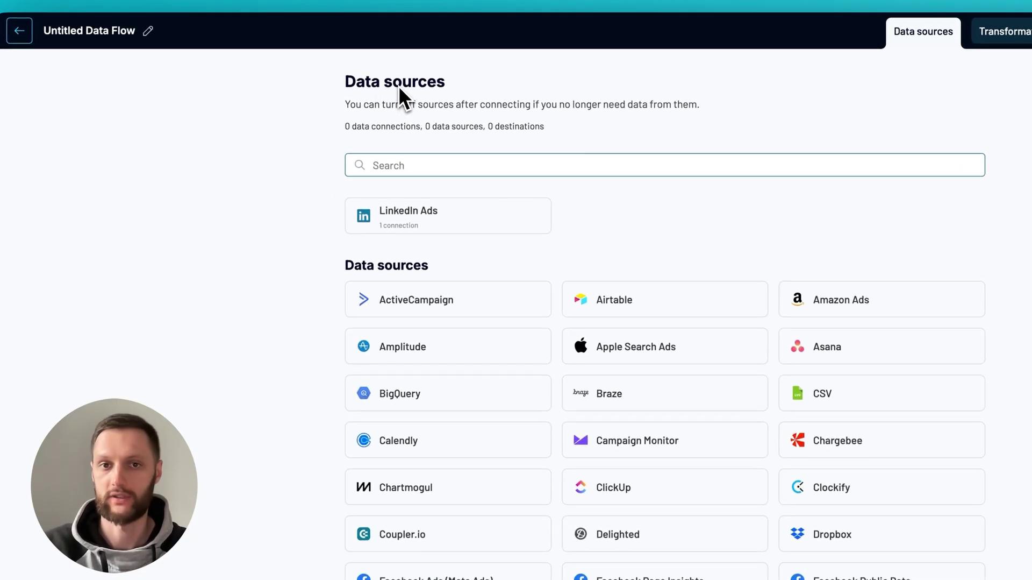
left_click(419, 220)
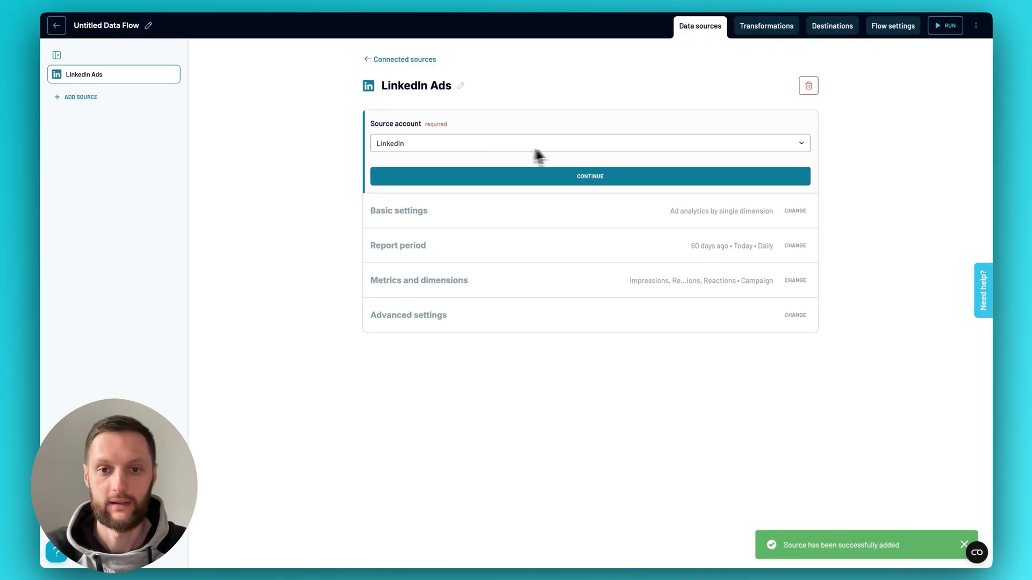
left_click(563, 149)
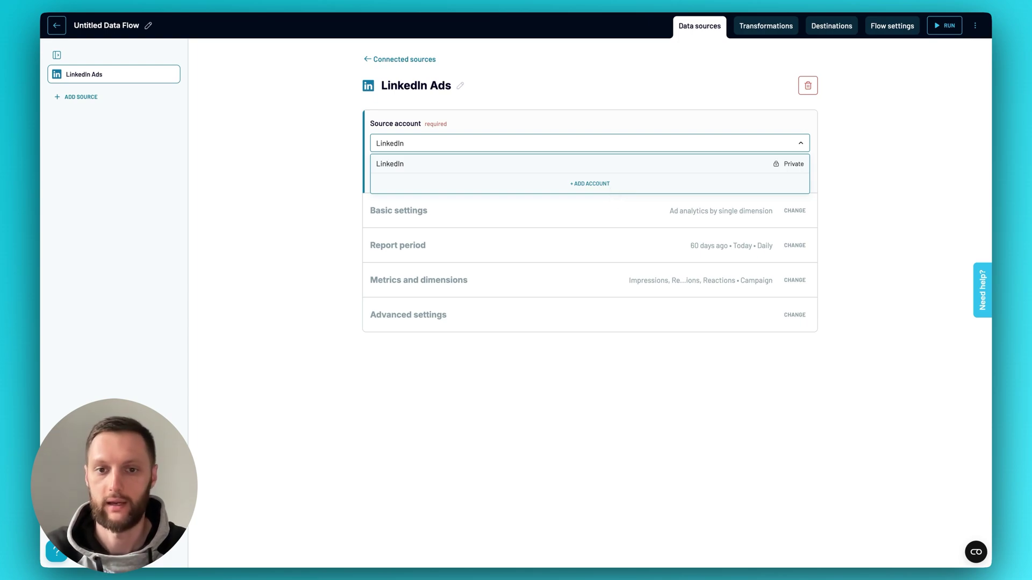
left_click(336, 186)
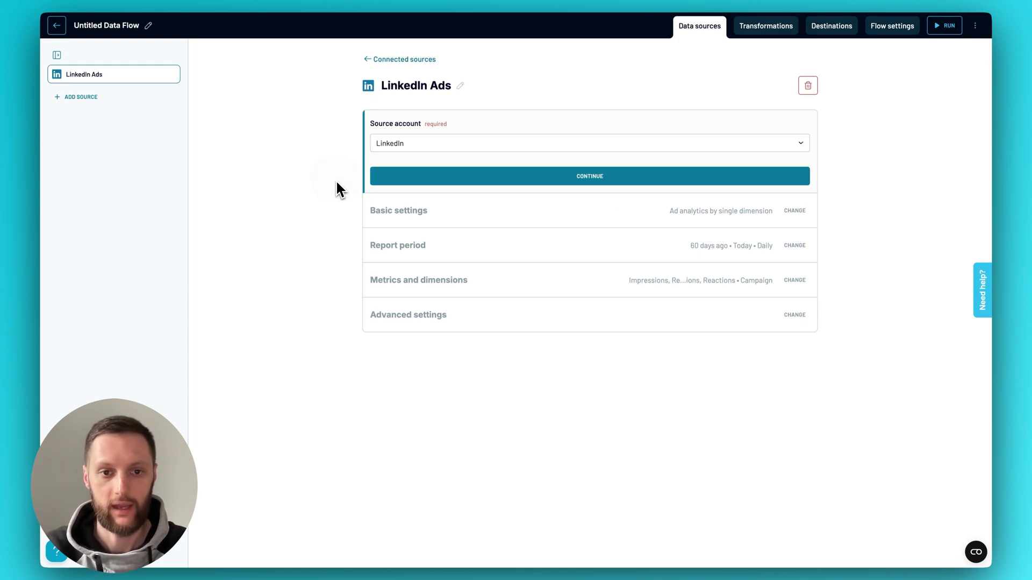
left_click(573, 180)
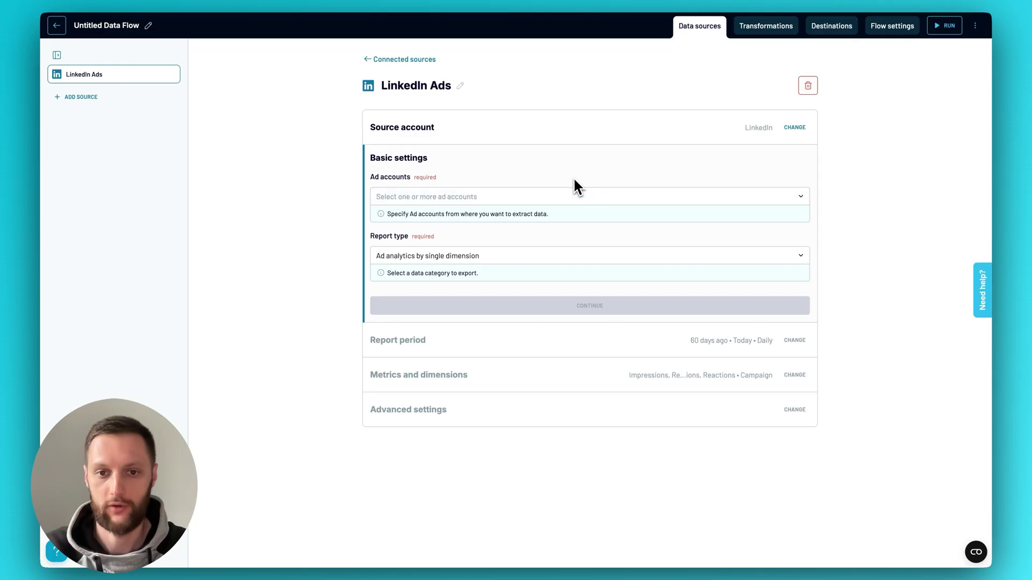
left_click(498, 197)
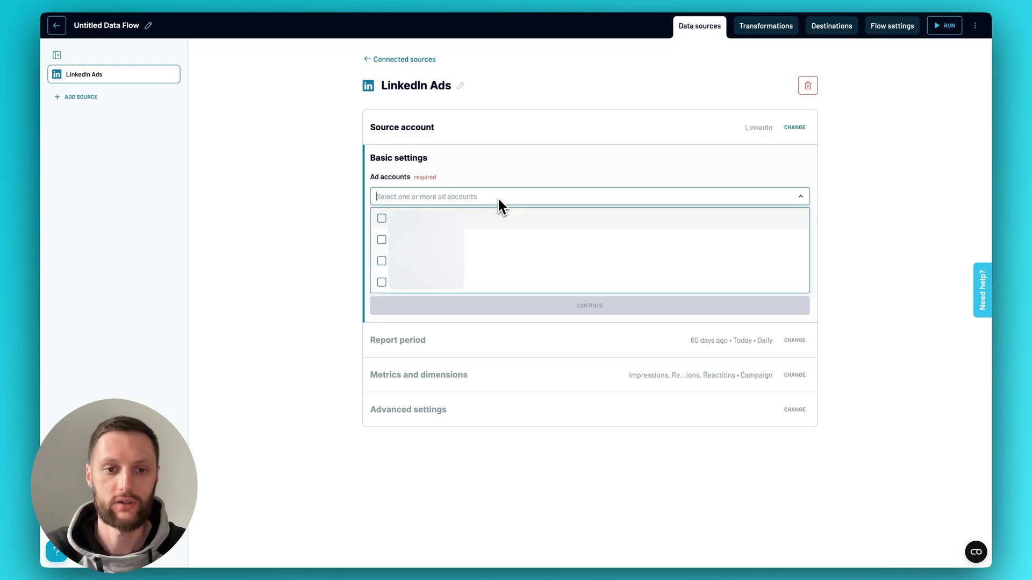
left_click(419, 220)
left_click(350, 237)
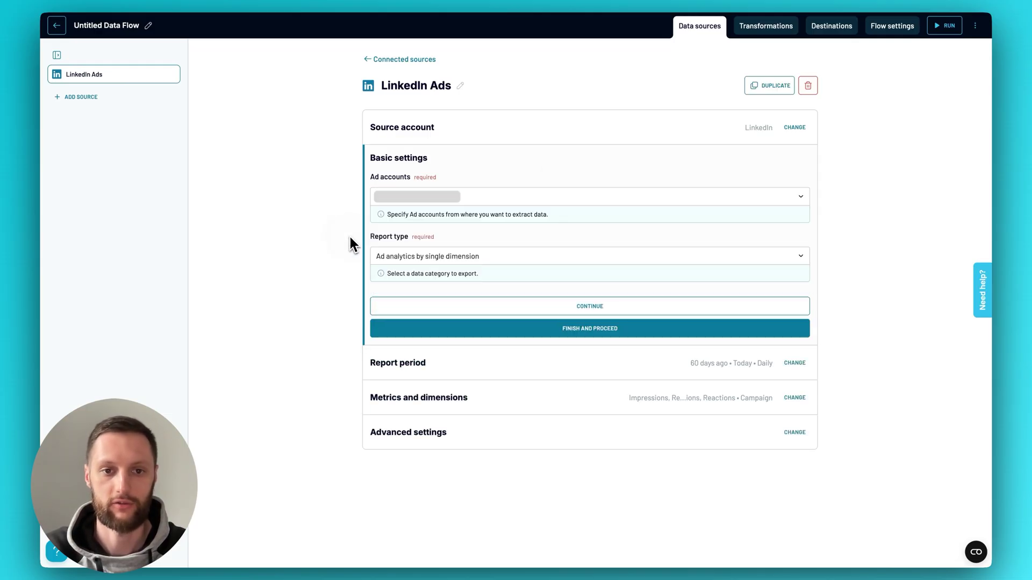
Step: Choose Ad analytics by single dimension, keep the 60-days-to-today daily period, and save the source
left_click(431, 255)
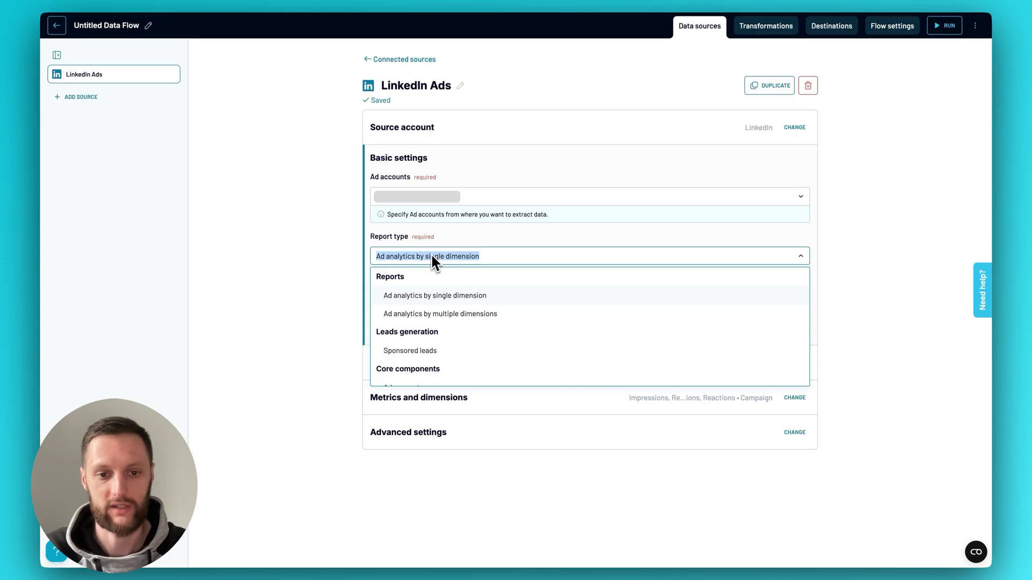
scroll(431, 324, "down", 2)
scroll(431, 324, "up", 2)
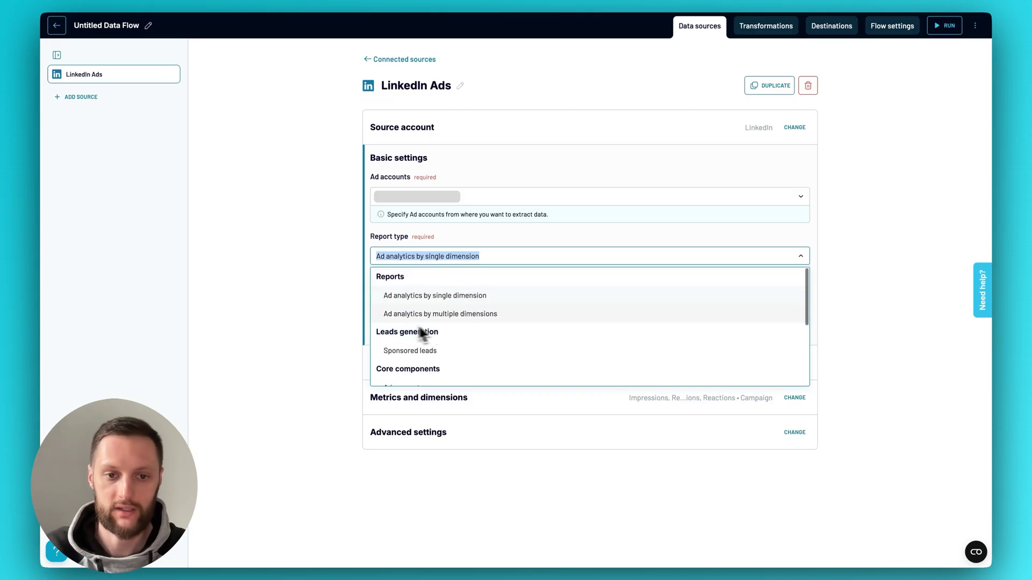
left_click(345, 297)
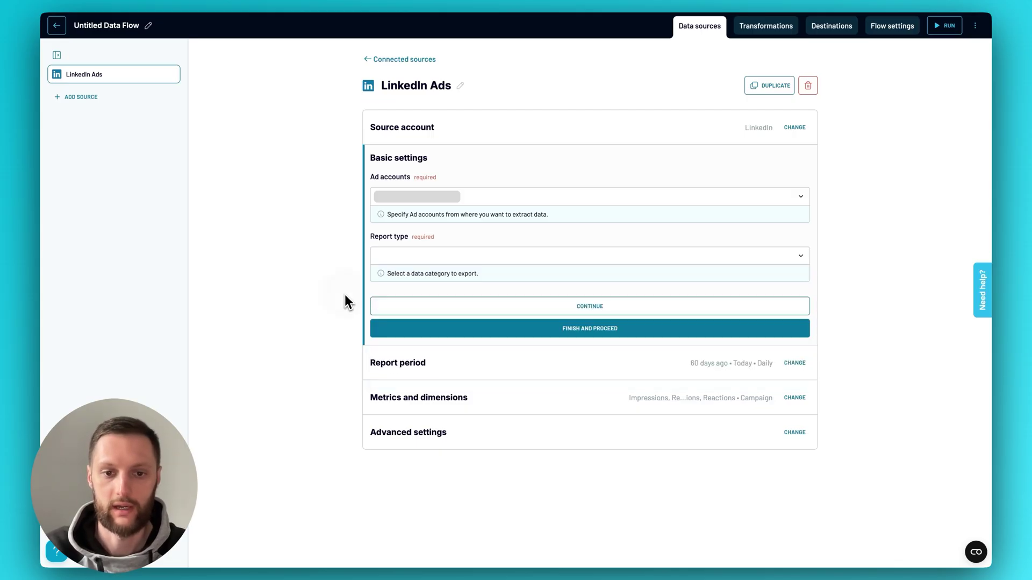
left_click(399, 259)
left_click(426, 301)
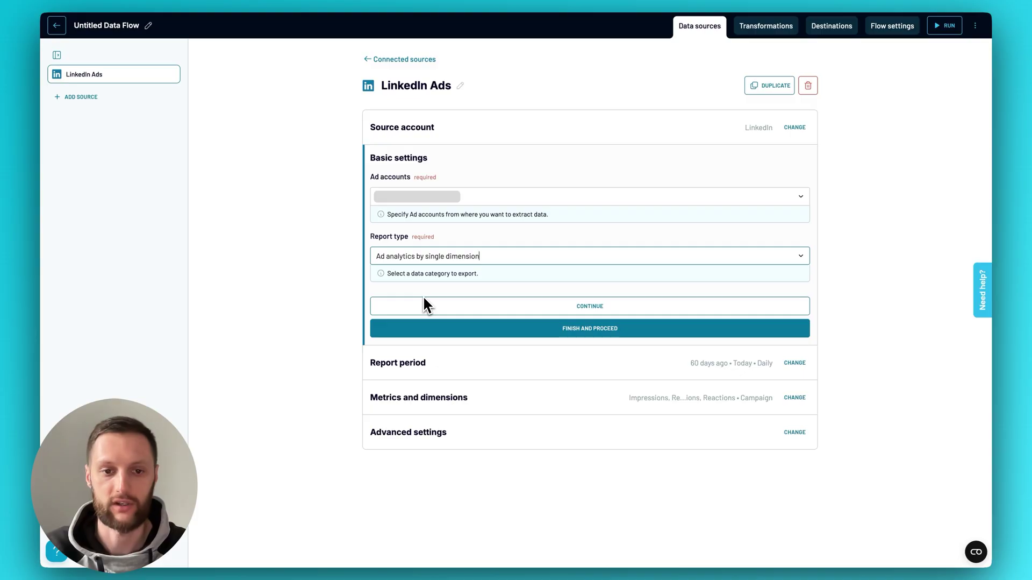
left_click(515, 305)
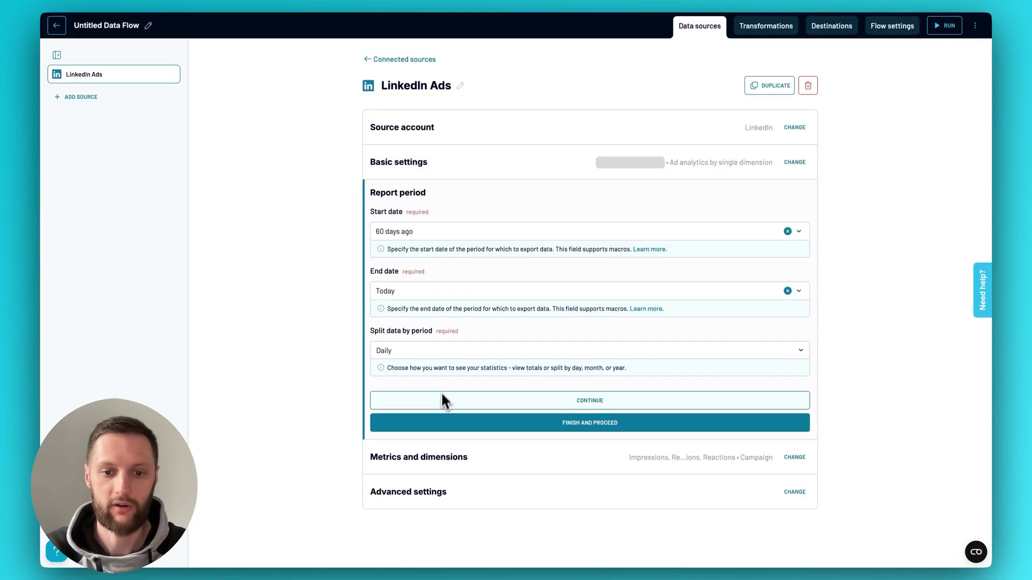
left_click(440, 397)
left_click(494, 375)
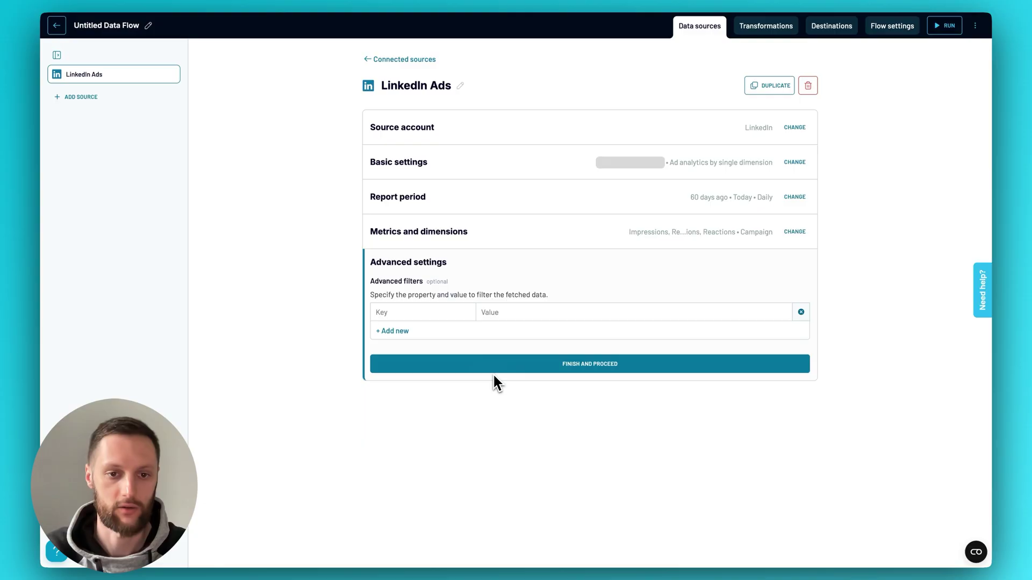
left_click(515, 363)
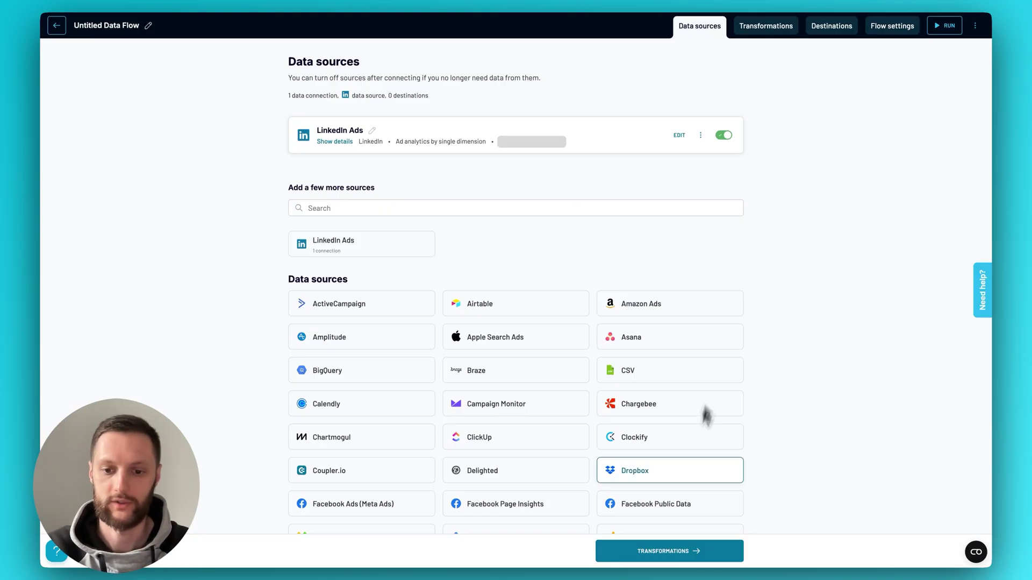
Step: Preview the 353 LinkedIn Ads rows across 18 columns, trying Edit column and Formula without applying changes
left_click(672, 554)
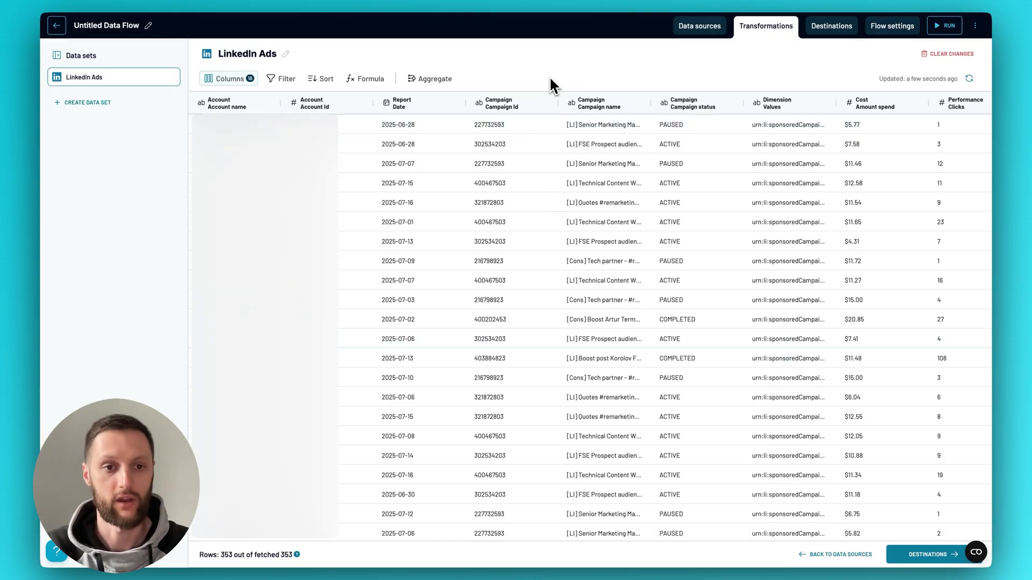
scroll(547, 211, "right", 3)
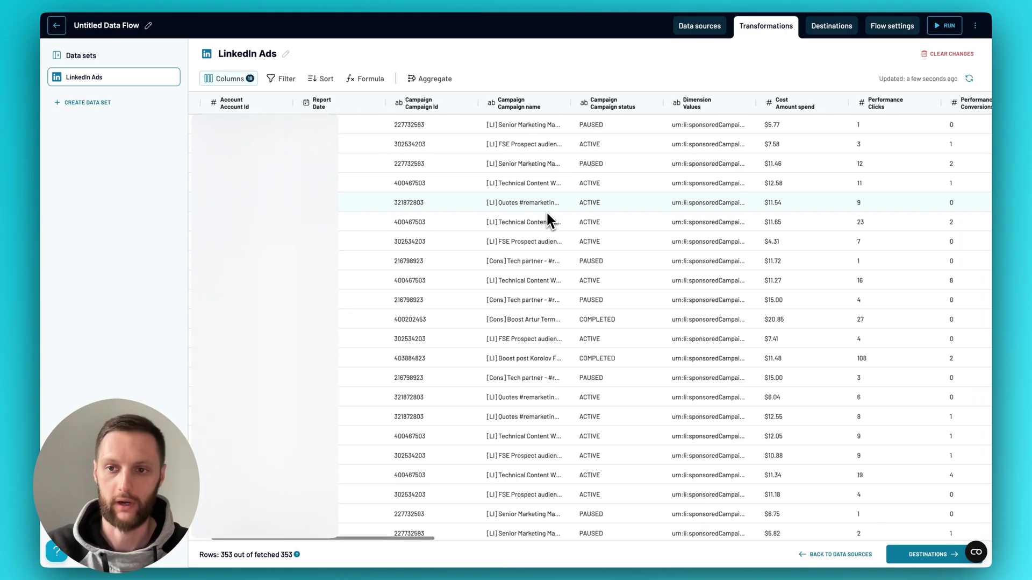
scroll(546, 211, "left", 3)
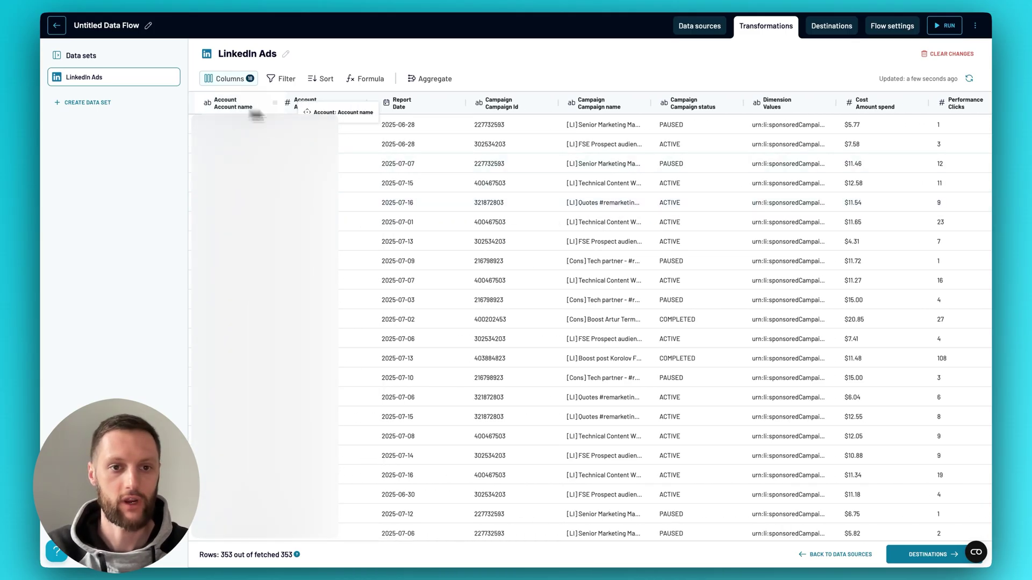
left_click(268, 103)
left_click(282, 105)
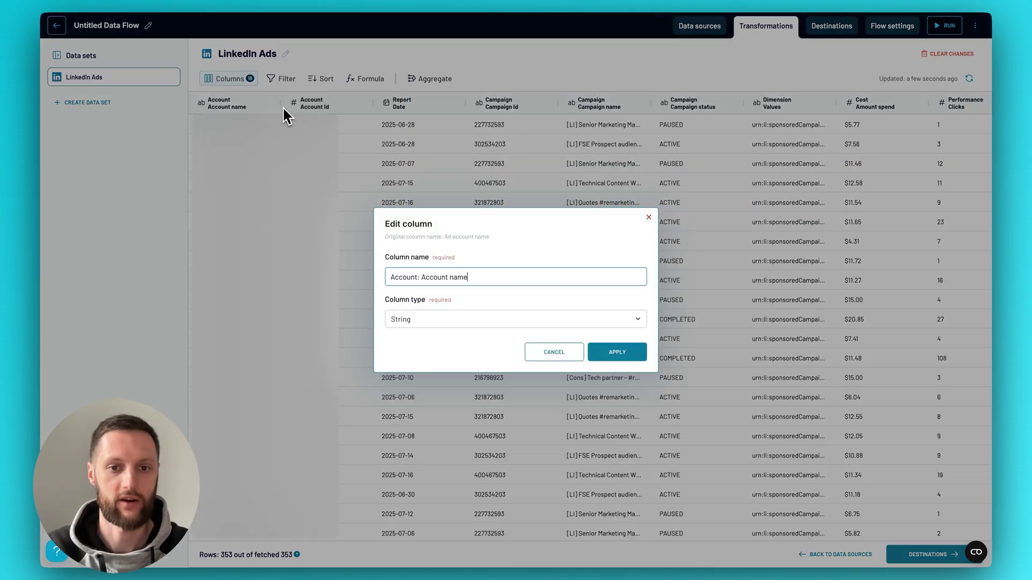
left_click(552, 350)
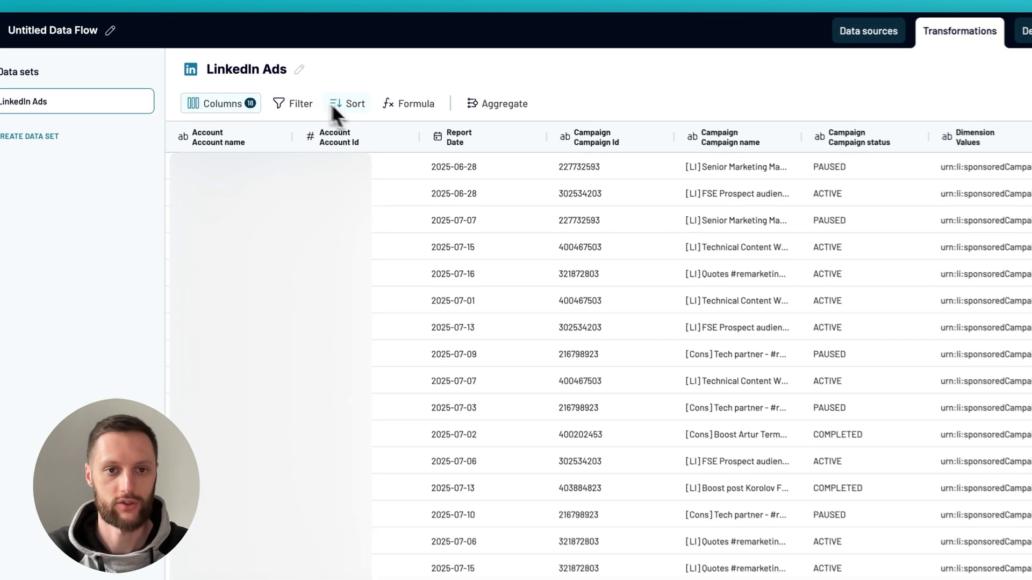
left_click(411, 105)
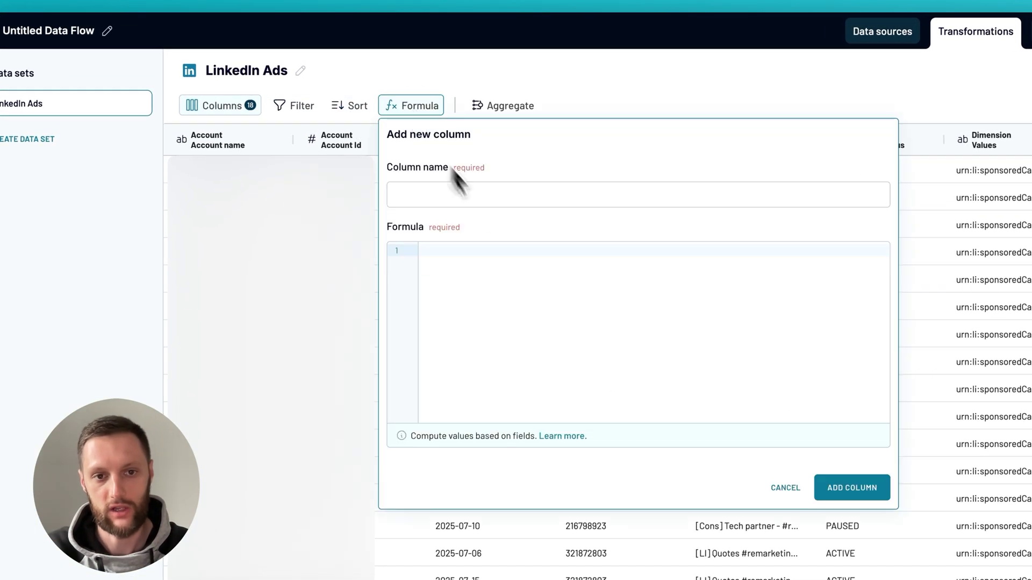
left_click(578, 96)
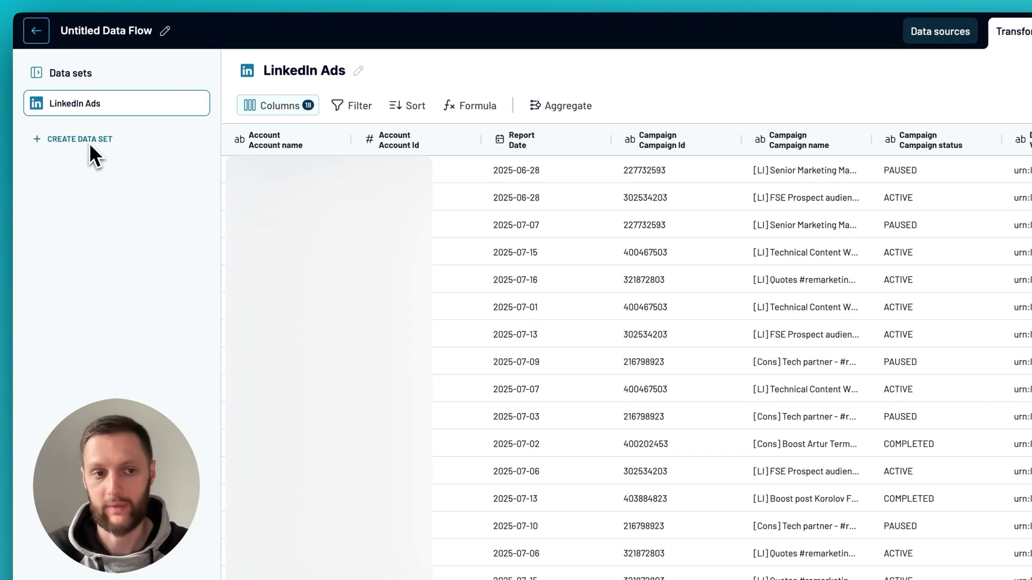
Step: Start a new data set to see the Append, Join and Aggregate options
left_click(90, 108)
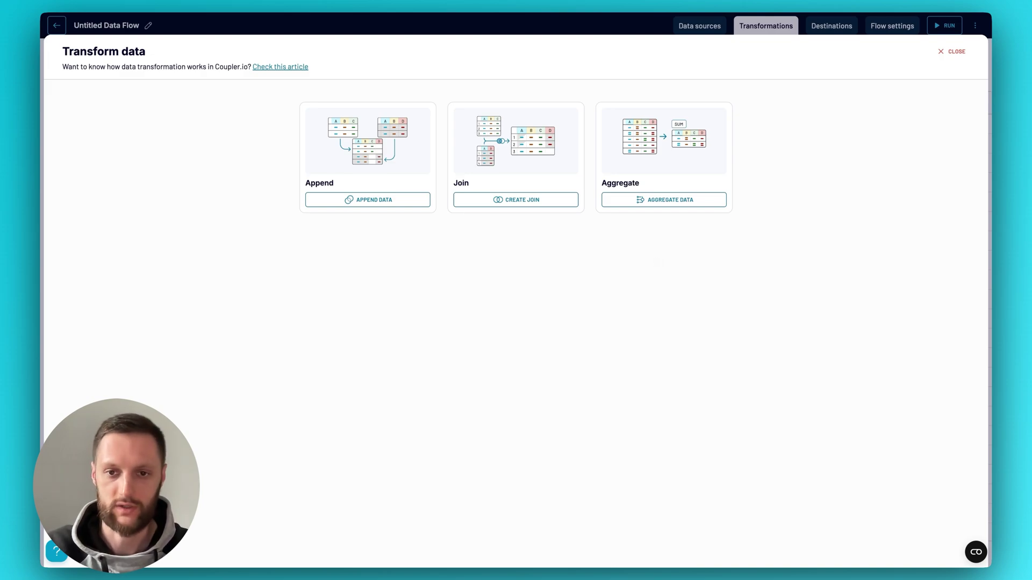
Step: Choose Google Sheets as the destination with the connected Google account
left_click(952, 52)
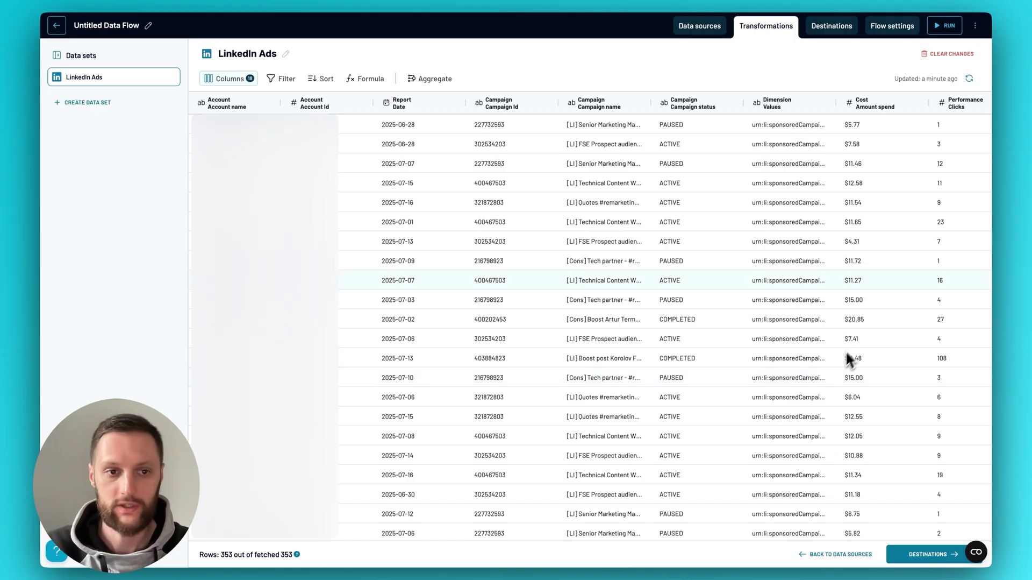
left_click(916, 554)
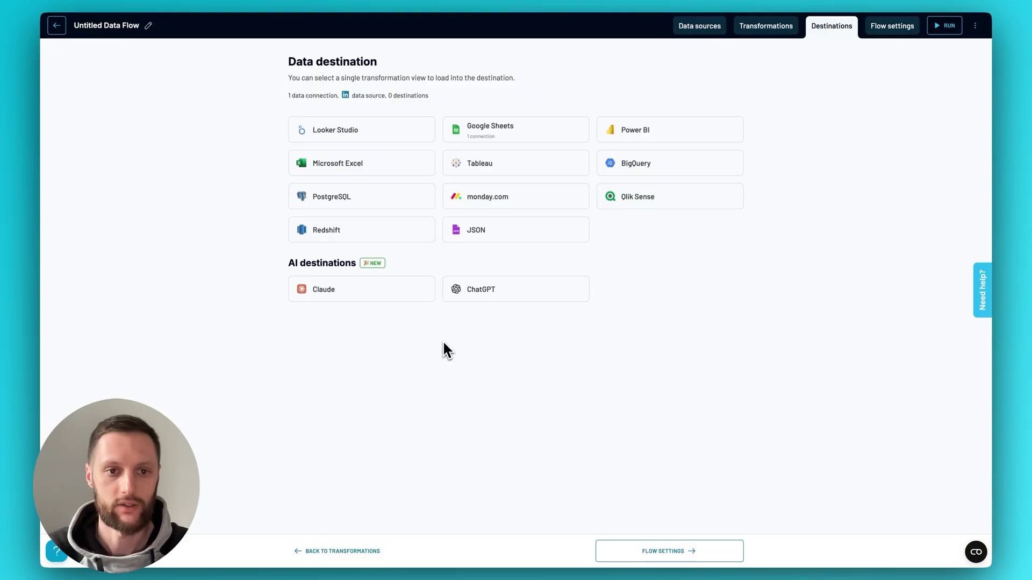
left_click(479, 131)
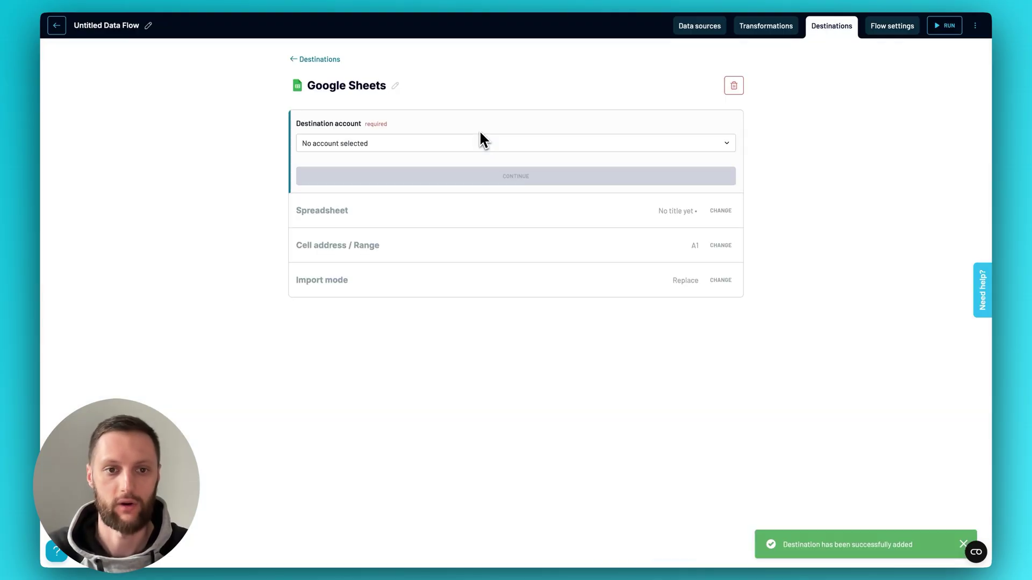
left_click(484, 144)
left_click(462, 162)
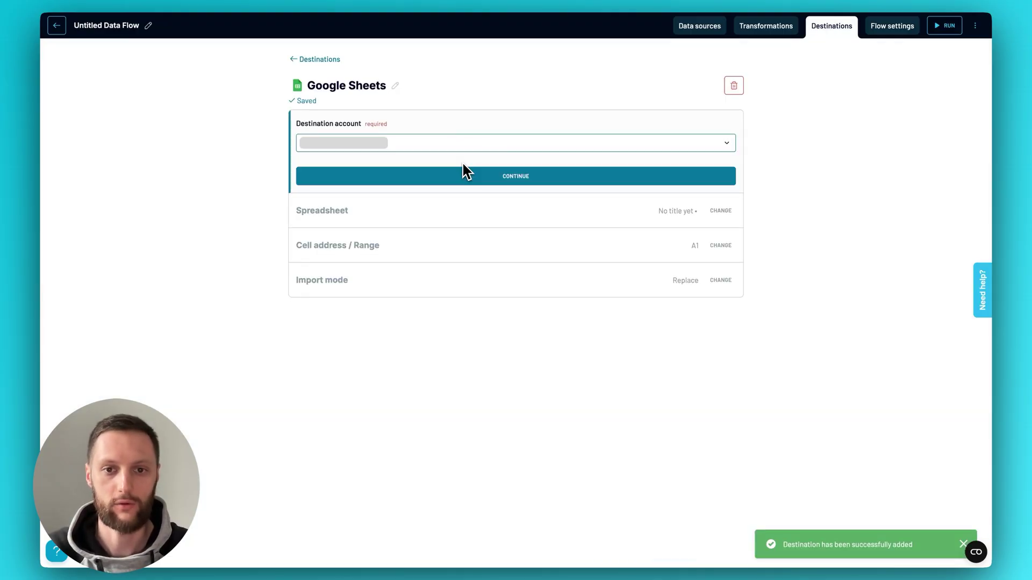
left_click(473, 180)
Step: Target Demo Sheet, Sheet1, starting at A1 in Replace mode, and run the first import
left_click(422, 177)
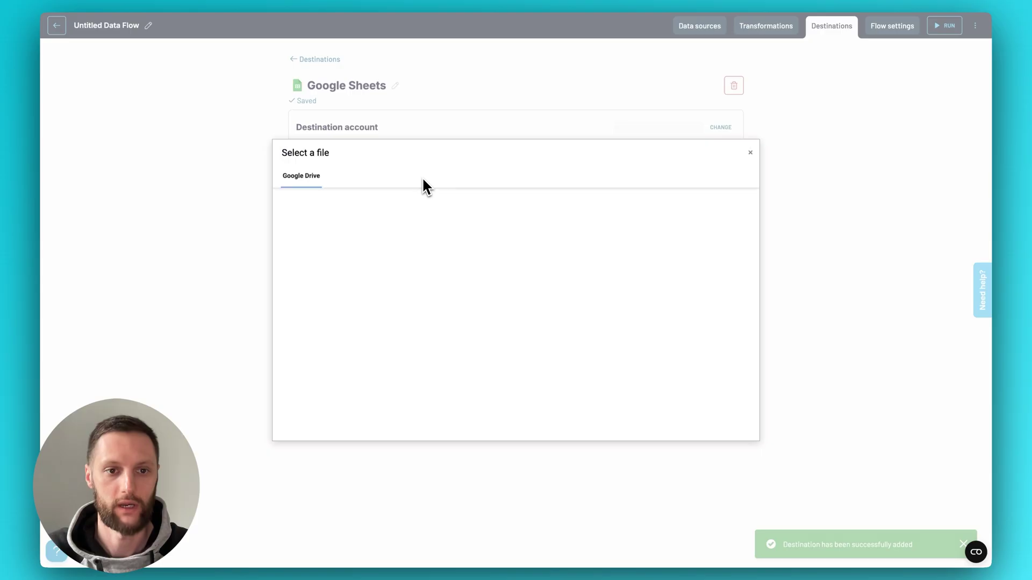
left_click(348, 271)
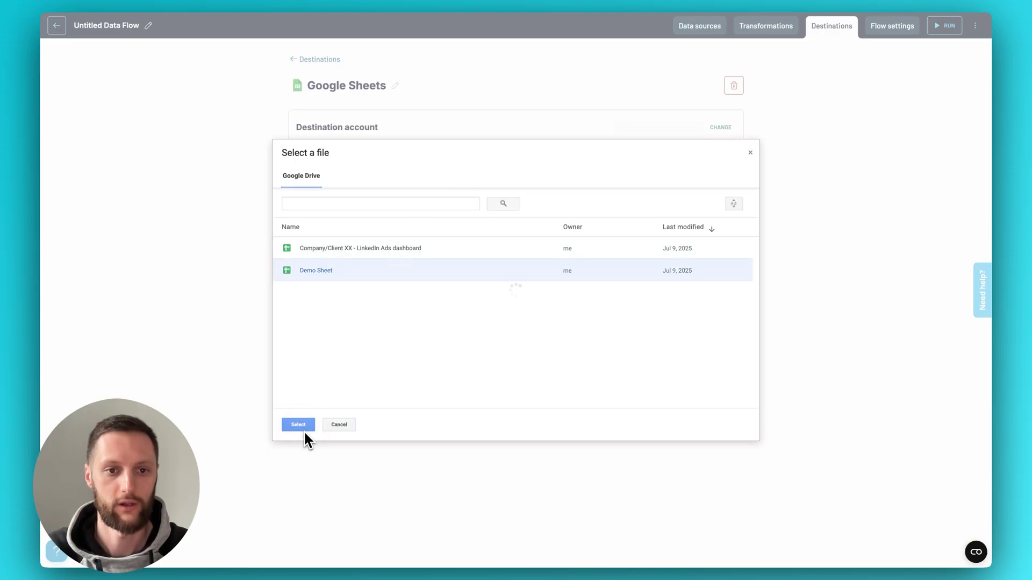
left_click(304, 425)
left_click(382, 225)
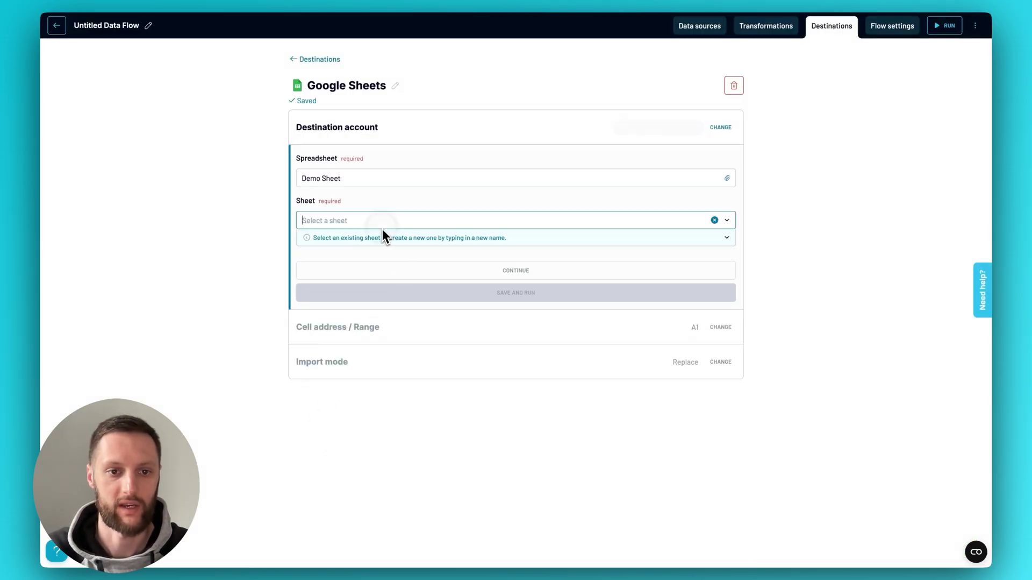
left_click(375, 243)
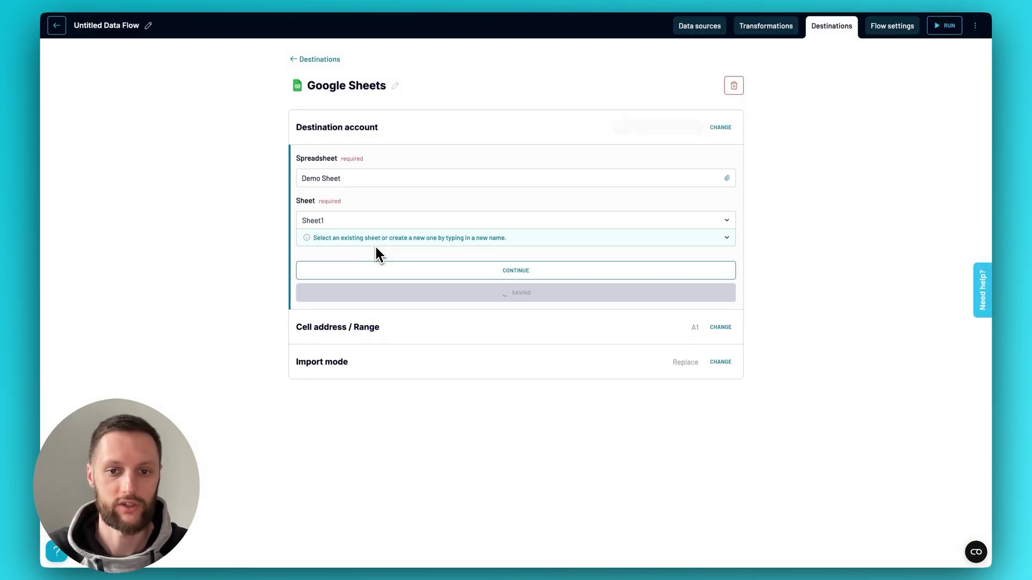
left_click(482, 269)
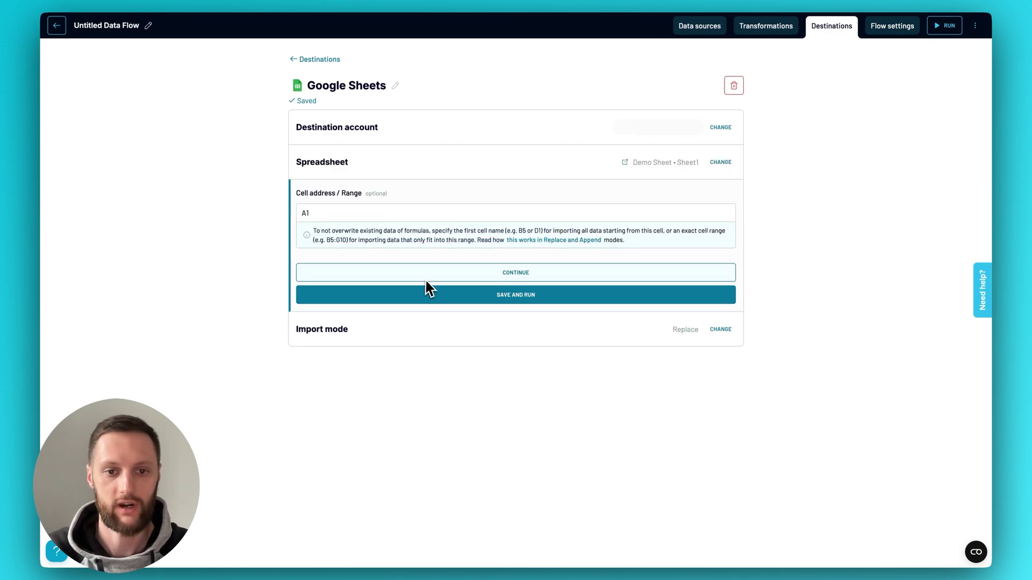
left_click(481, 273)
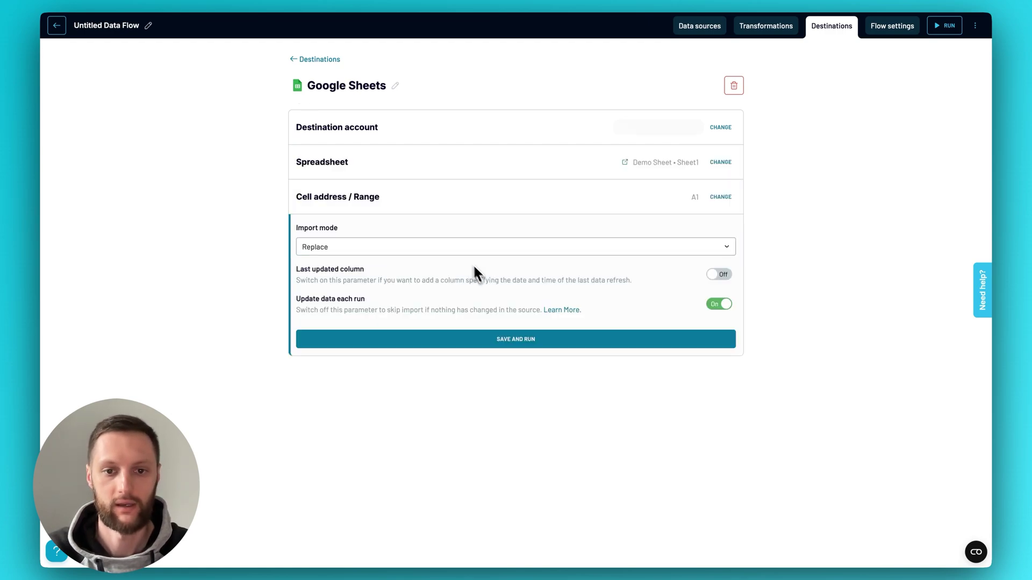
left_click(545, 246)
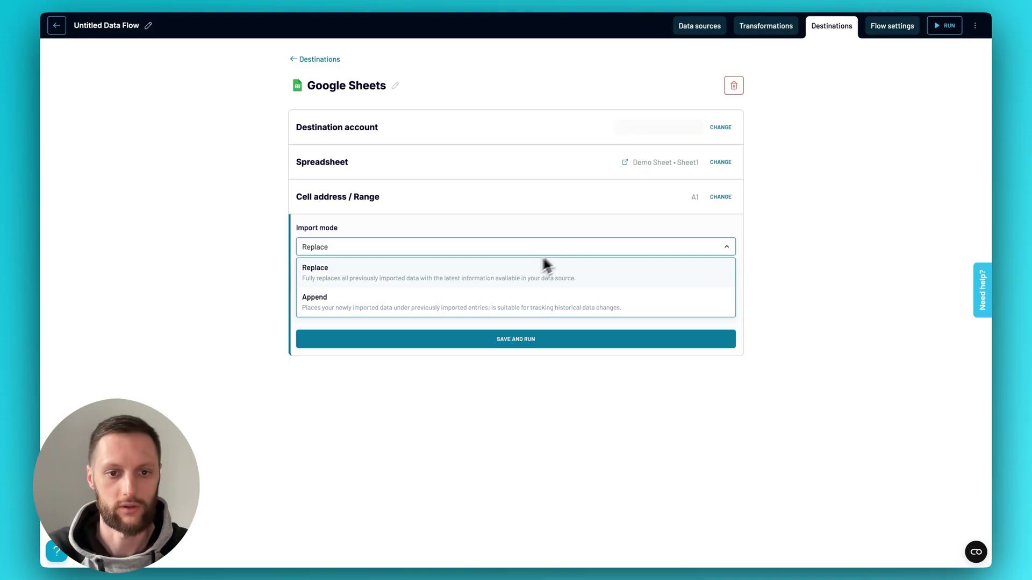
left_click(536, 274)
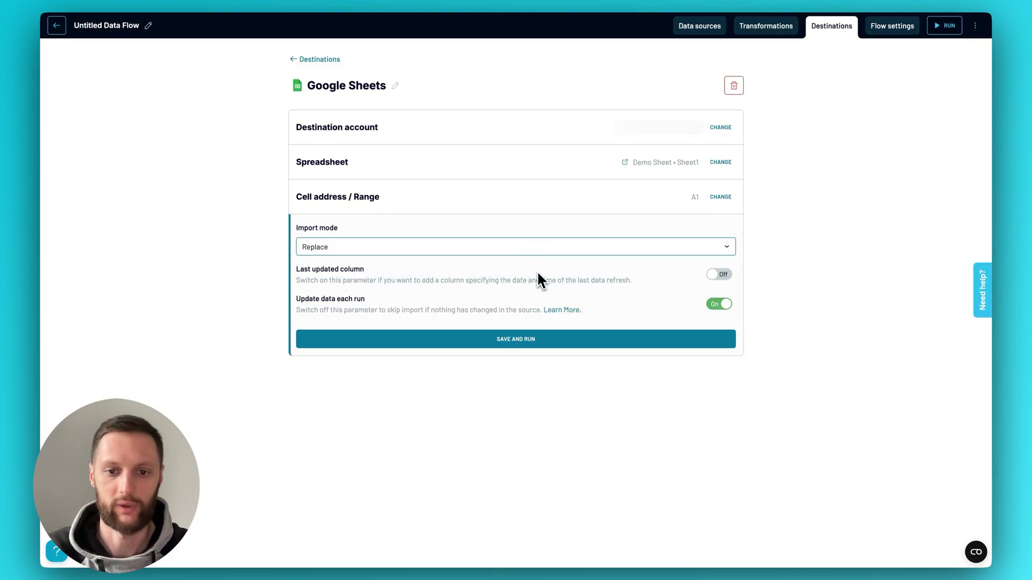
left_click(543, 343)
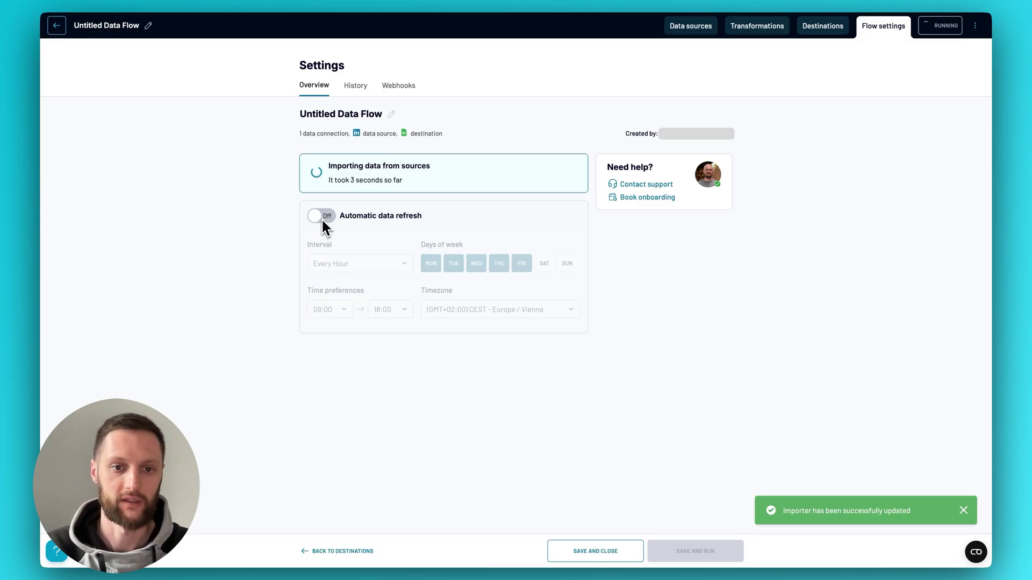
Step: Enable Daily automatic refresh including Saturday and Sunday, then view the imported results
left_click(321, 218)
left_click(380, 262)
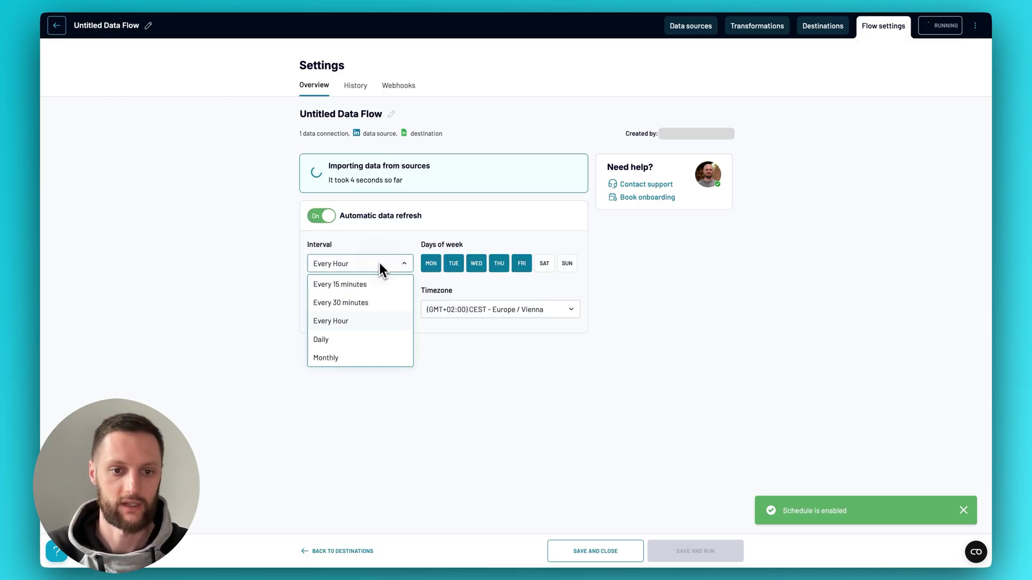
left_click(356, 339)
left_click(543, 265)
left_click(562, 265)
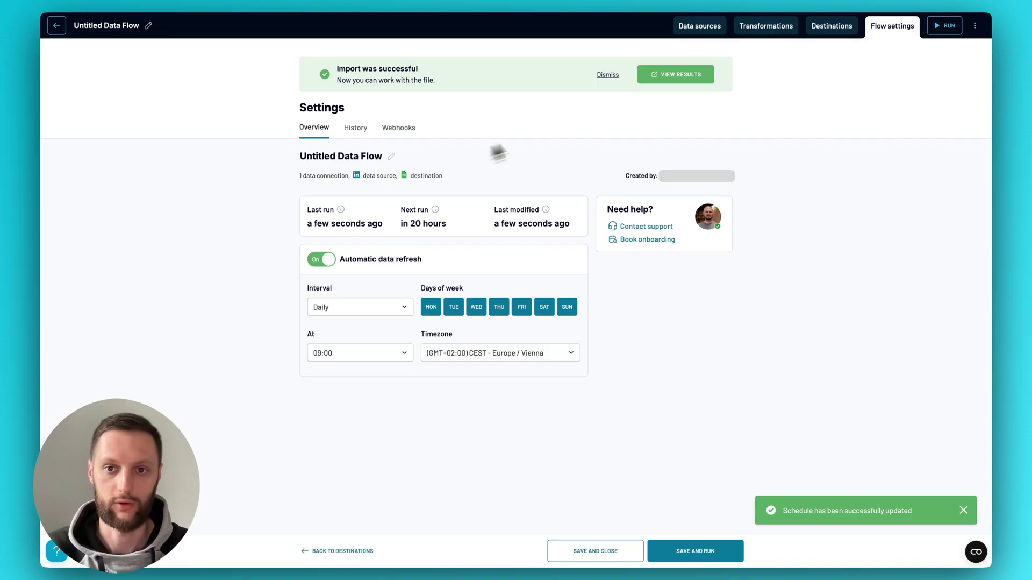
left_click(678, 76)
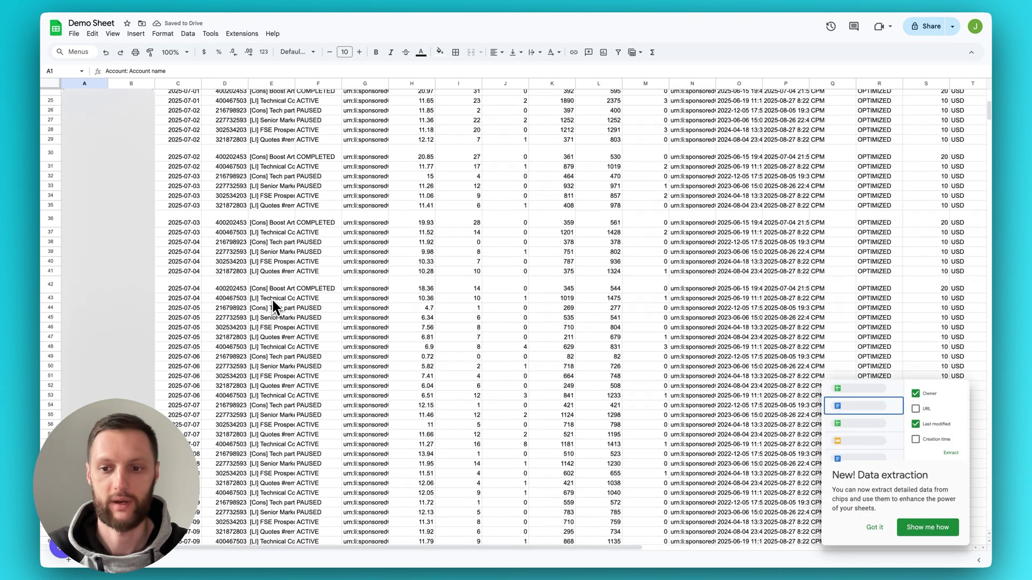
Step: Scroll across the imported LinkedIn Ads columns in Demo Sheet, then return to Coupler.io
scroll(365, 297, "right", 10)
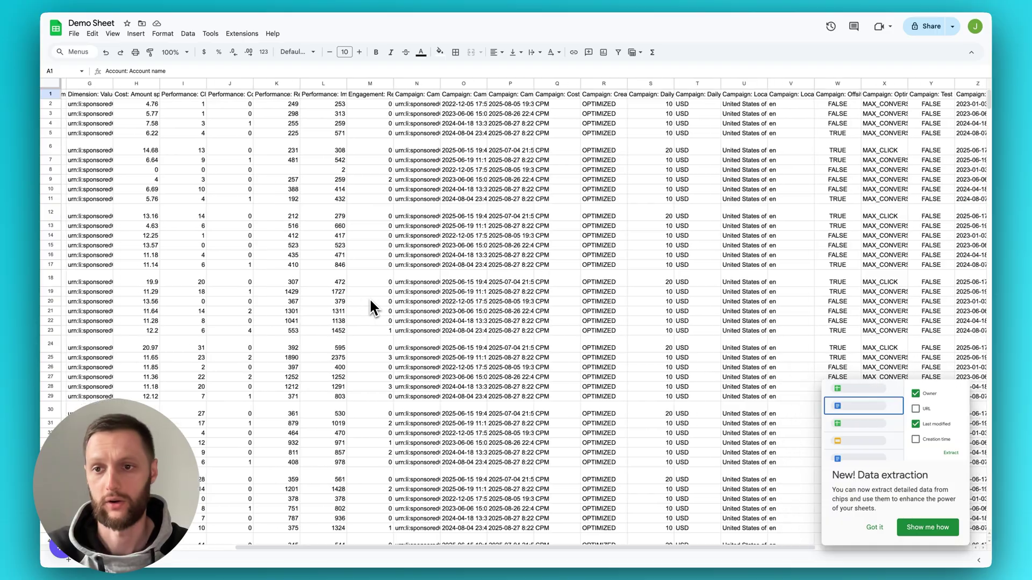
scroll(370, 298, "left", 10)
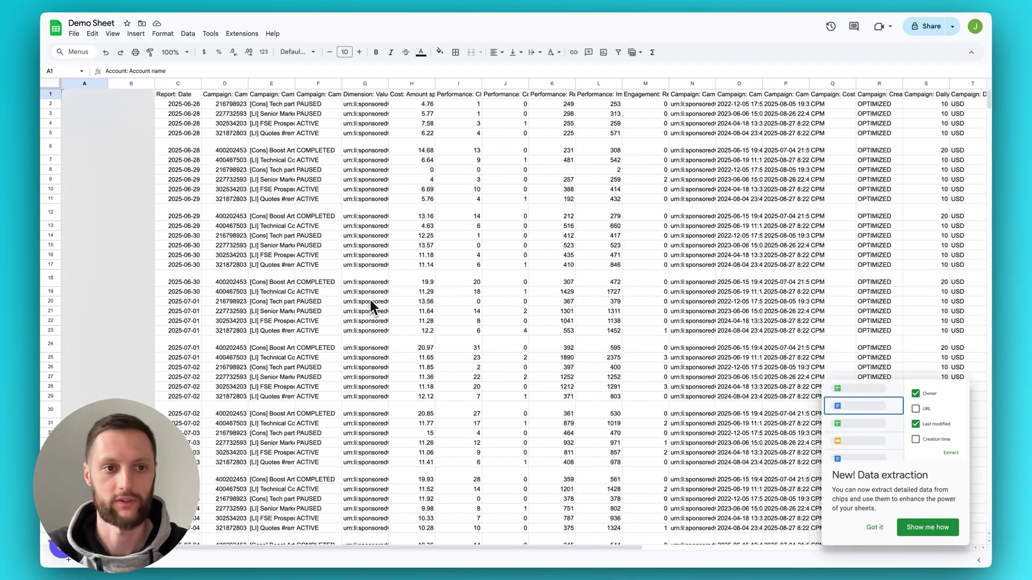
left_click(160, 5)
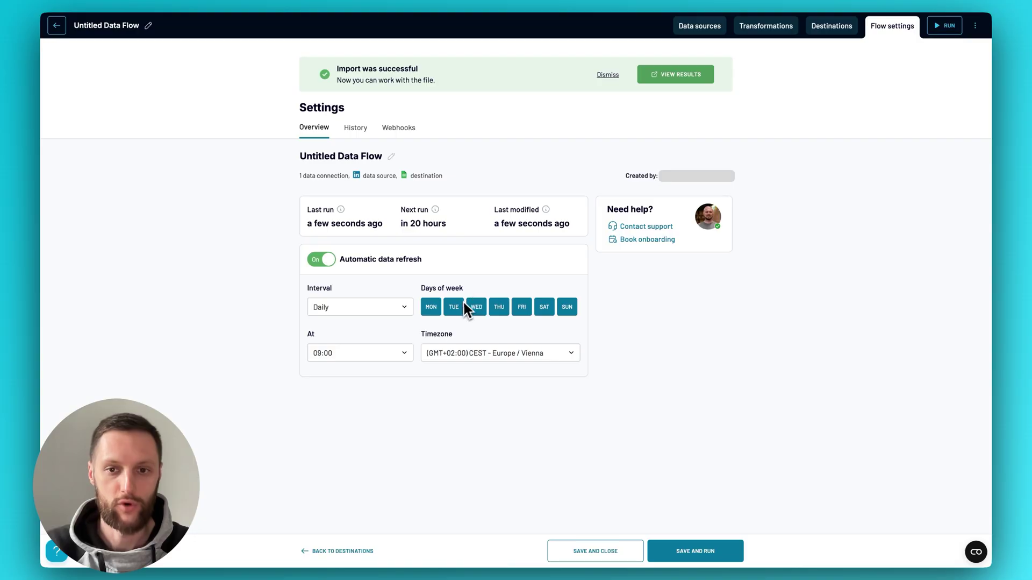
Step: Return to Data flows, glance at the flow's edit/copy/delete menu, and open Source accounts
left_click(59, 31)
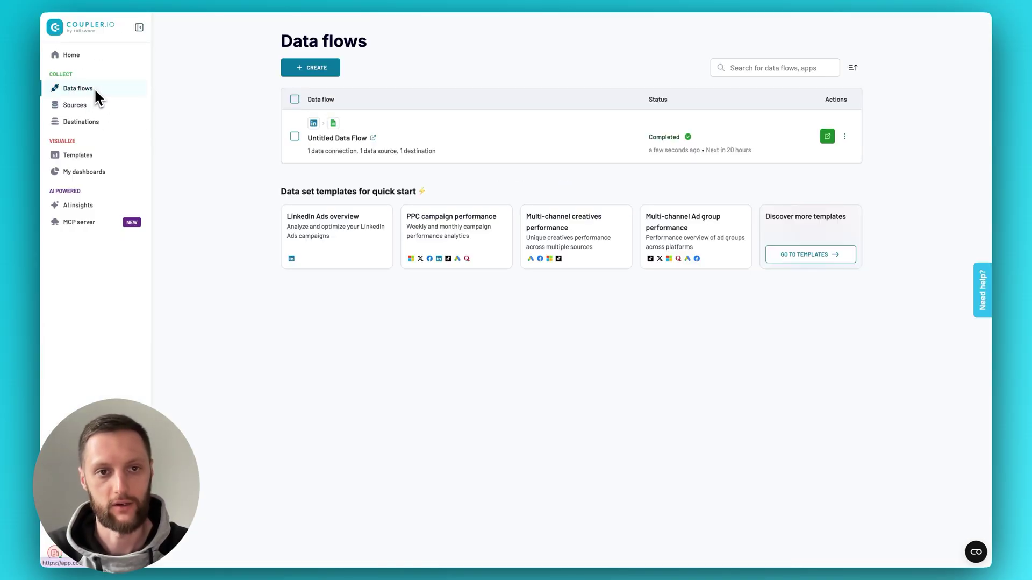
left_click(844, 136)
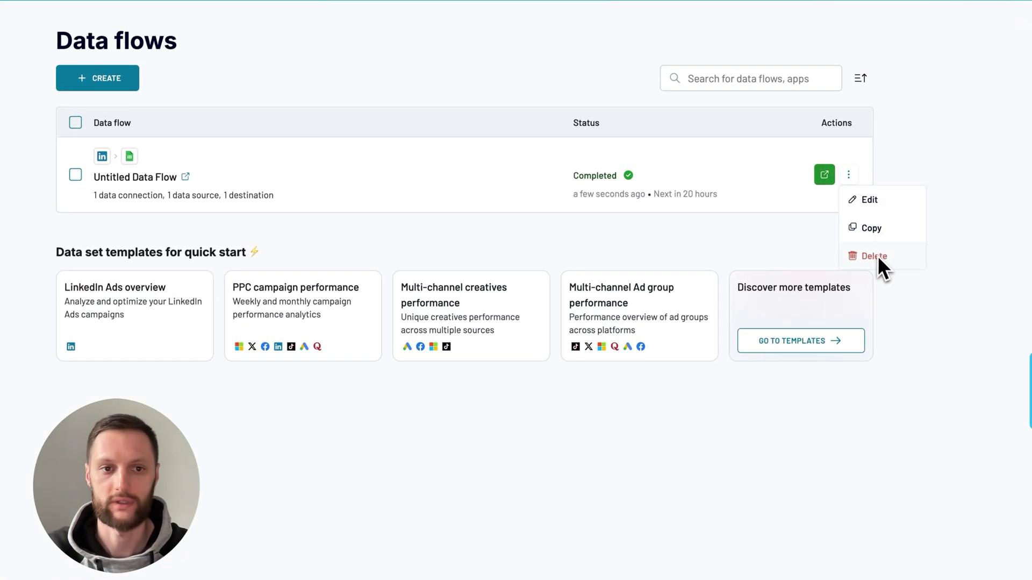
left_click(239, 146)
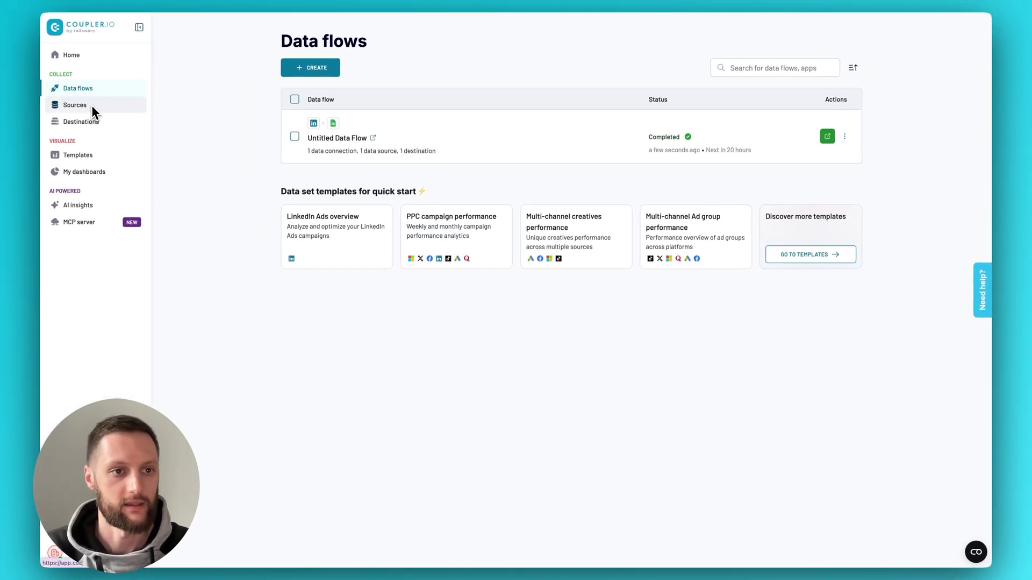
left_click(75, 105)
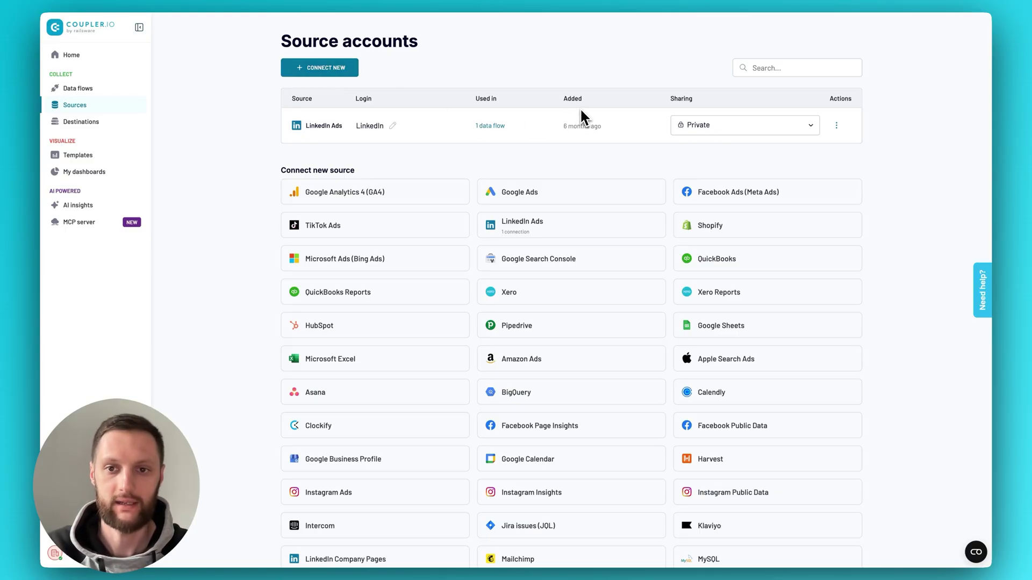
Step: Check the Sharing options for the LinkedIn Ads and Google Sheets connections, leaving them Private
left_click(758, 124)
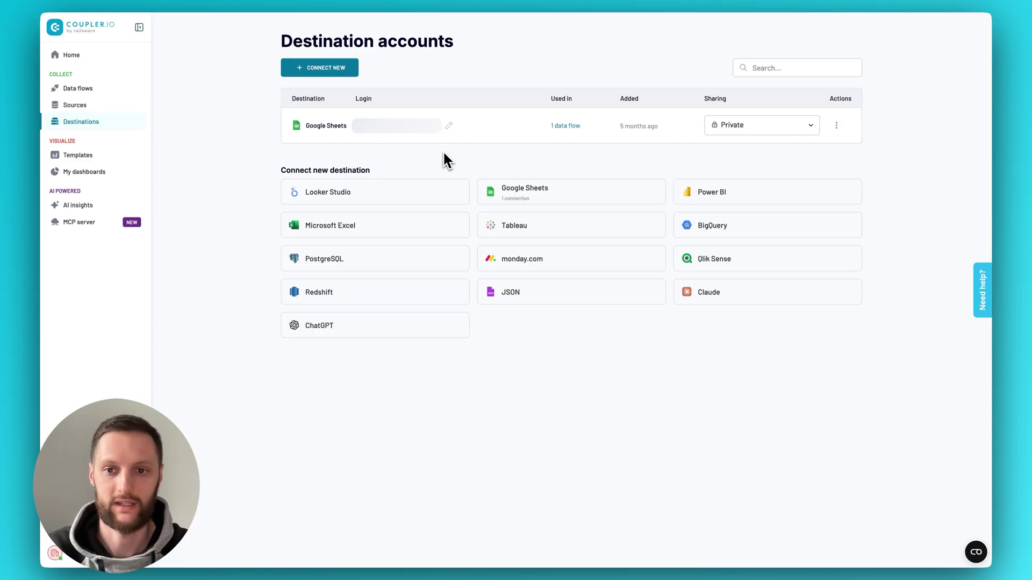
left_click(758, 127)
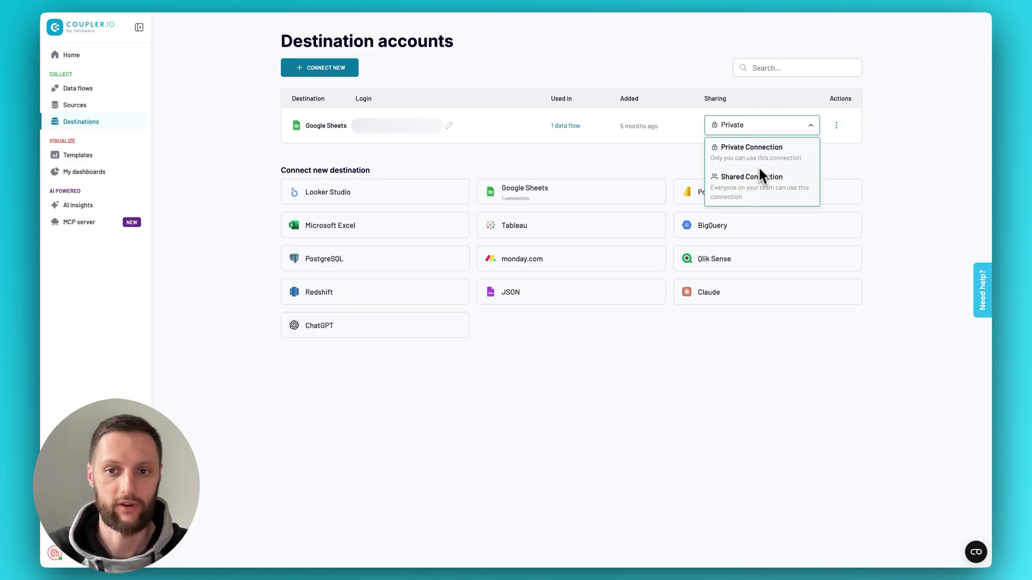
left_click(263, 161)
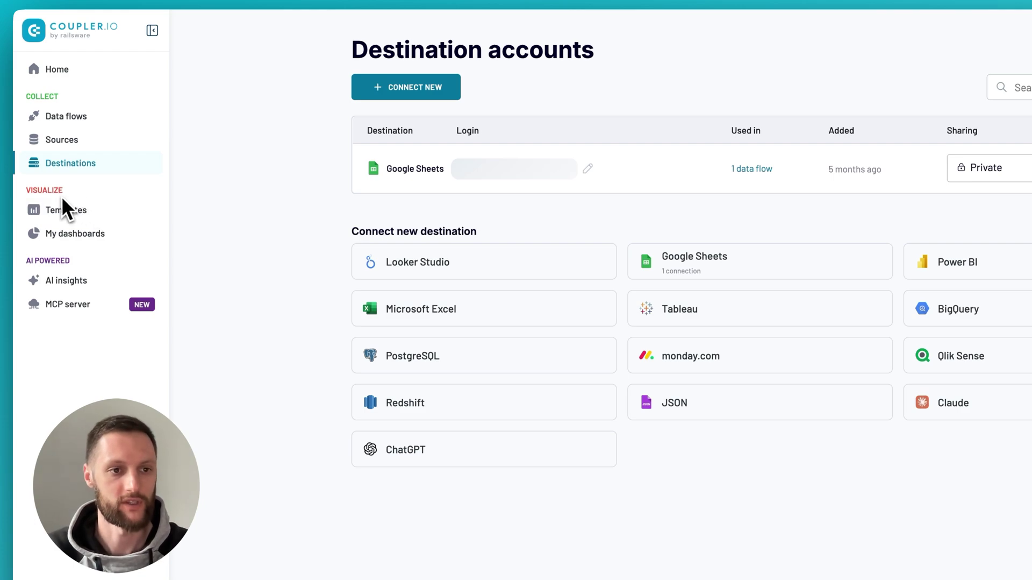
Step: Open the dashboard Templates gallery and look through its destination filter options
left_click(97, 213)
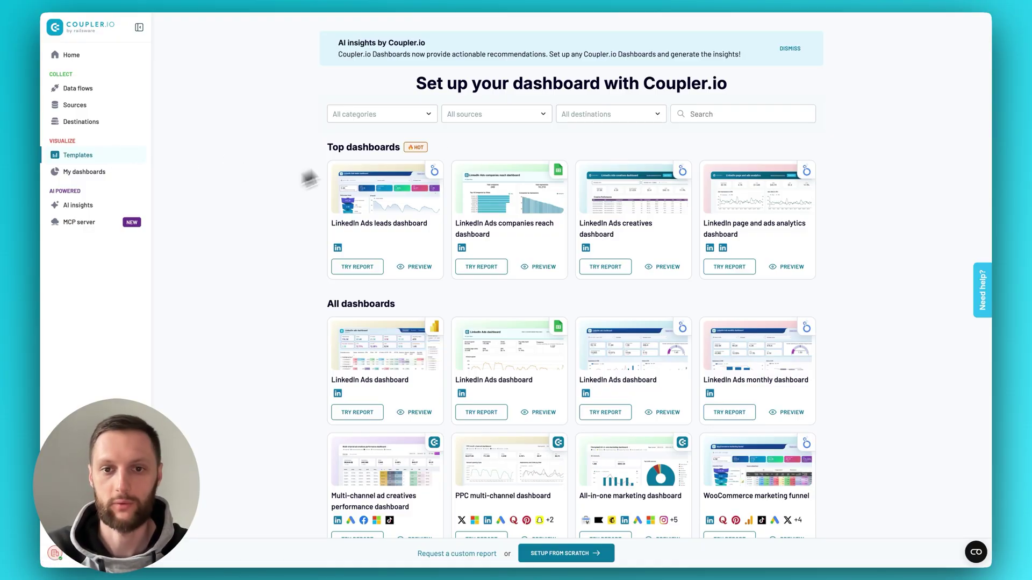
left_click(592, 115)
scroll(601, 188, "down", 2)
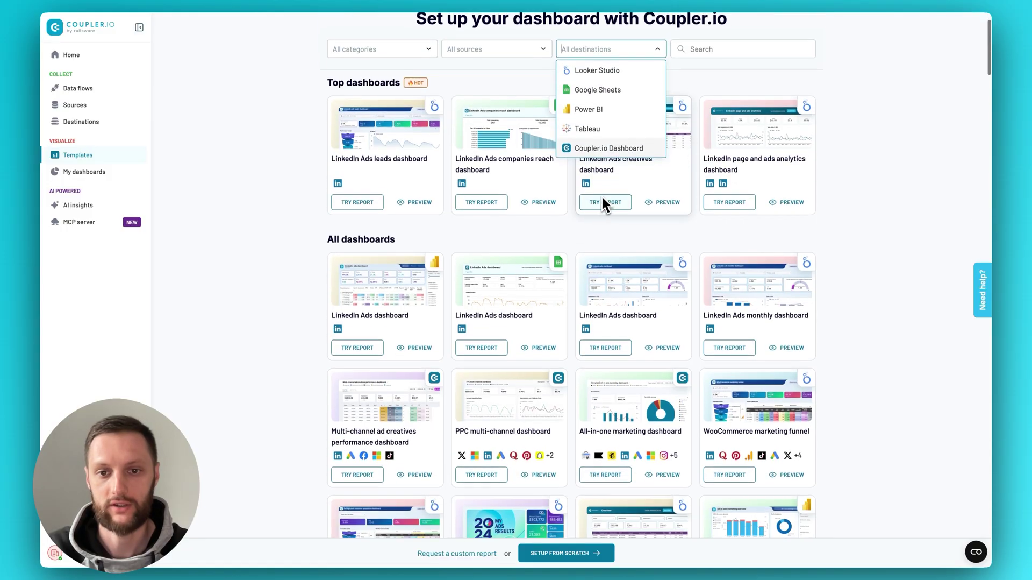
scroll(601, 194, "up", 1)
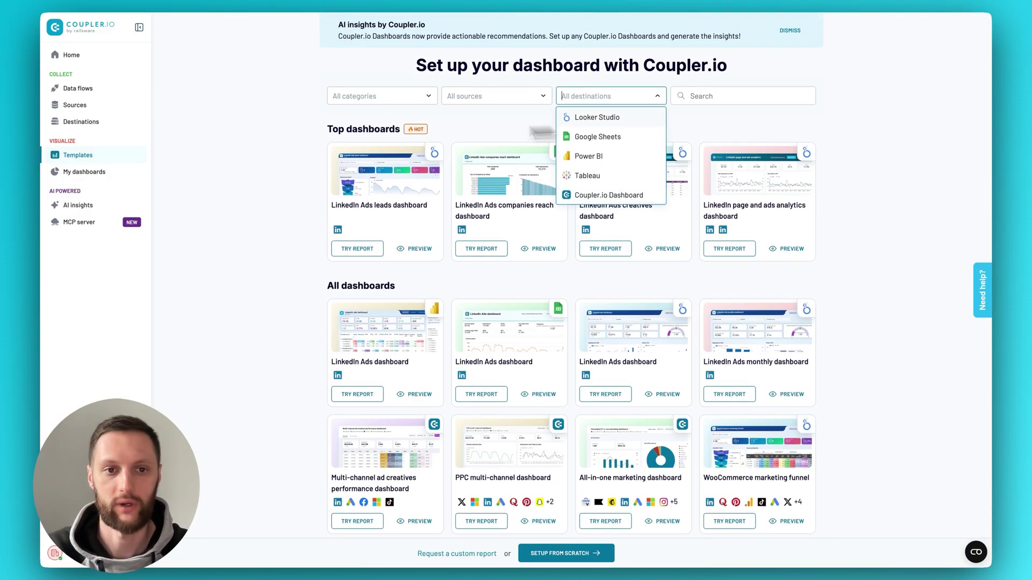
left_click(301, 145)
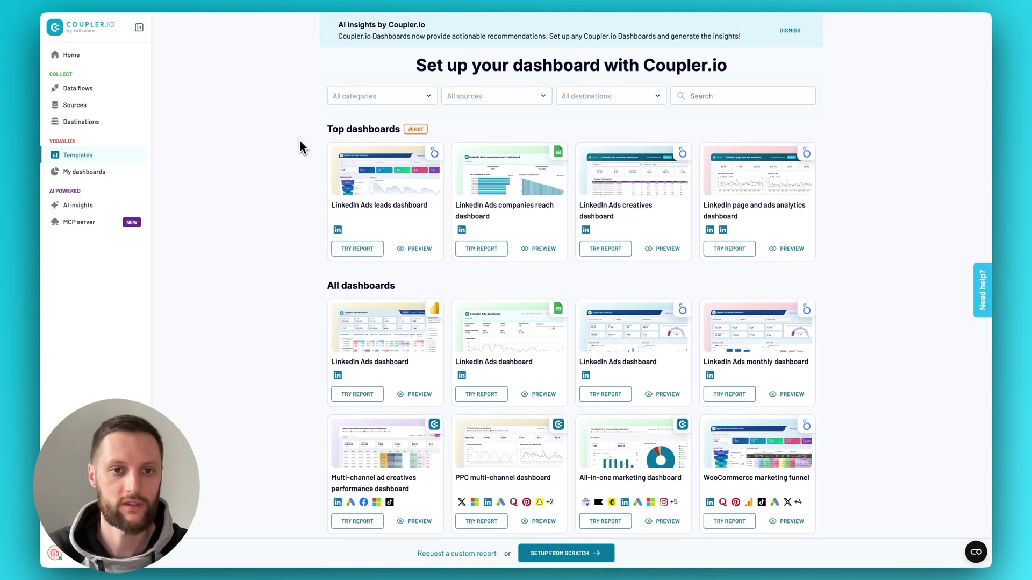
Step: Check the category, data source and destination filter lists, then scroll the template grid
left_click(423, 100)
left_click(546, 97)
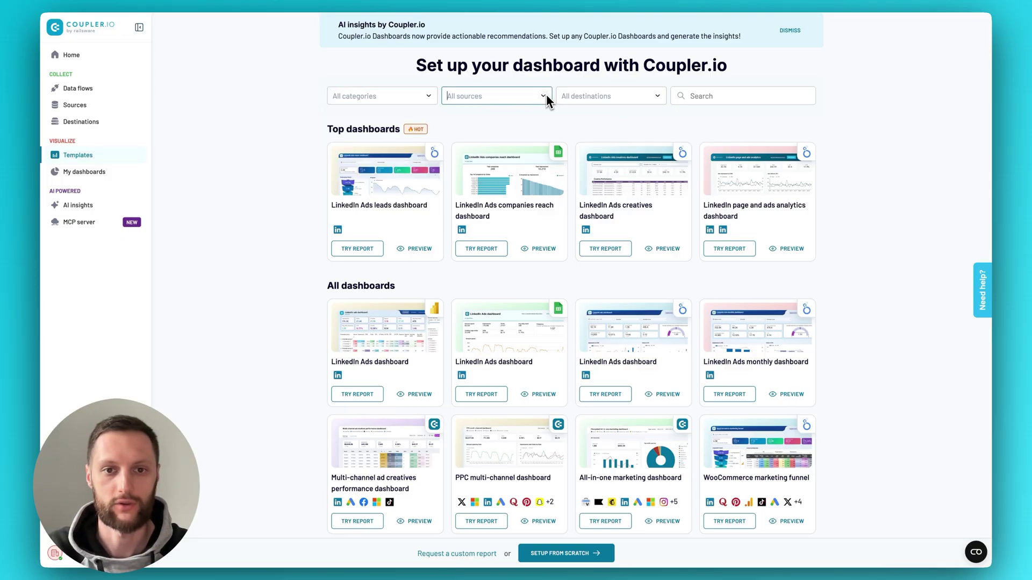
left_click(638, 100)
left_click(660, 102)
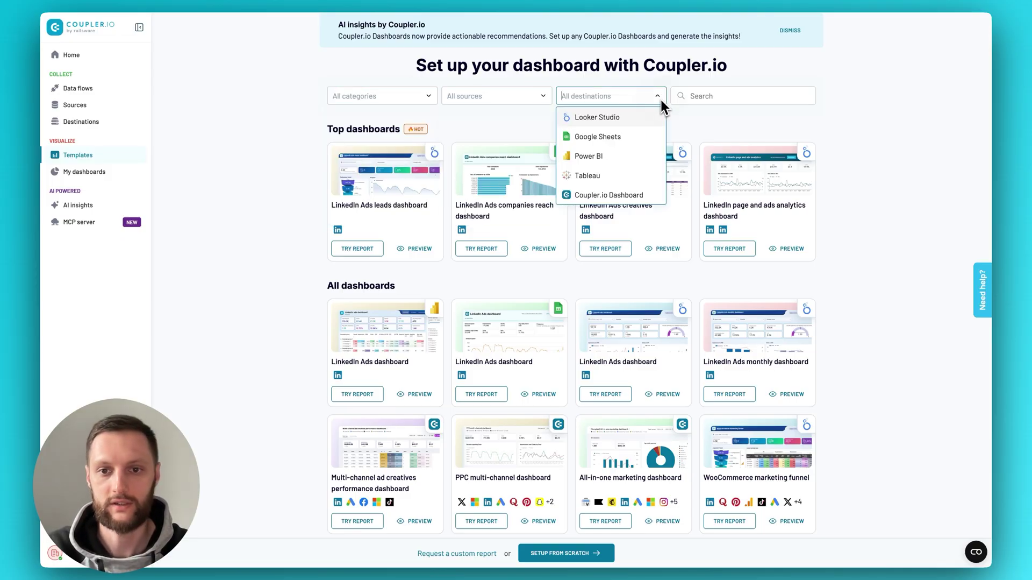
left_click(817, 129)
scroll(825, 271, "down", 5)
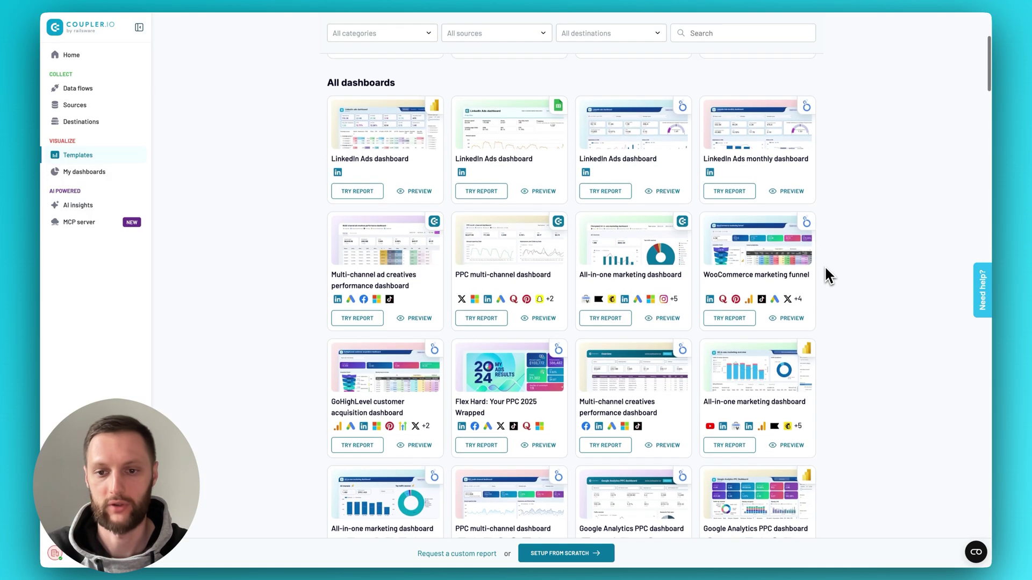
scroll(828, 276, "up", 5)
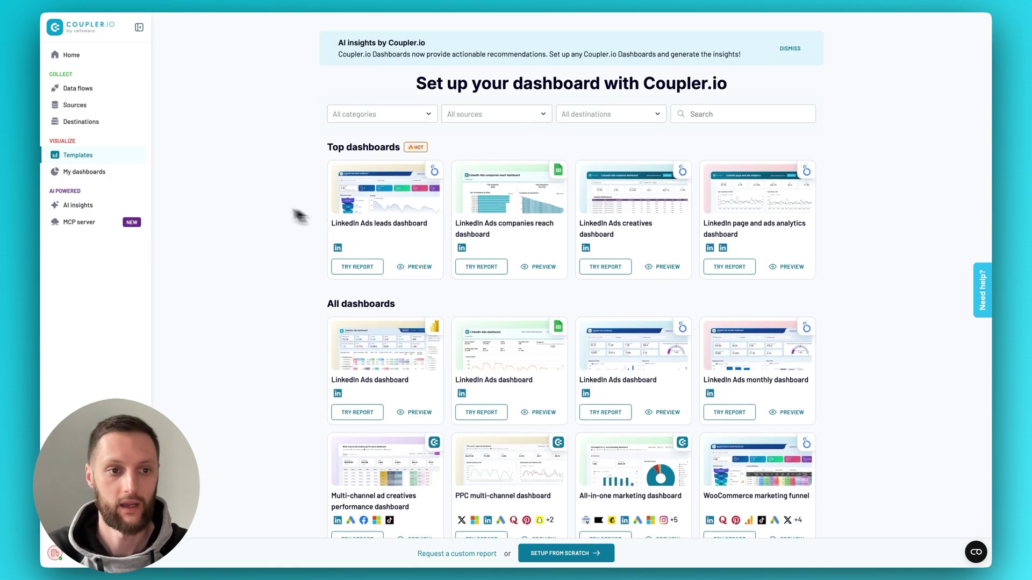
Step: Visit My dashboards and AI insights, then filter templates to the Coupler.io Dashboard destination
left_click(102, 177)
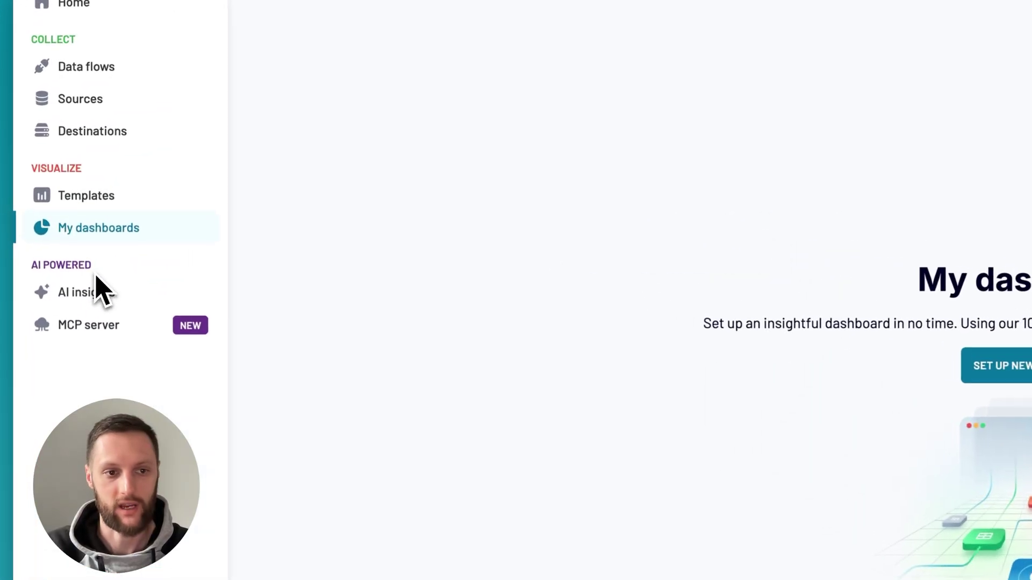
left_click(109, 299)
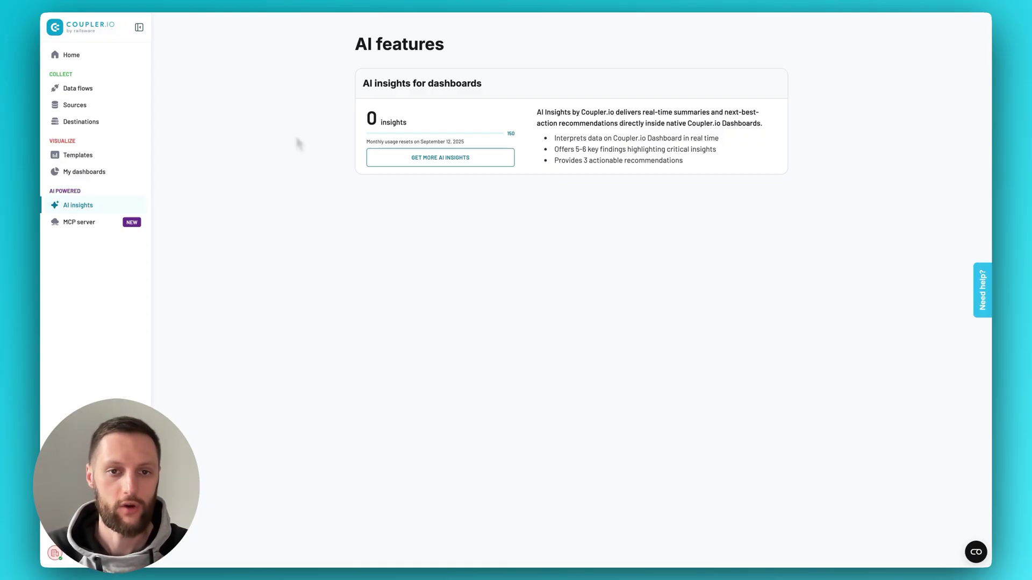
left_click(103, 160)
left_click(620, 114)
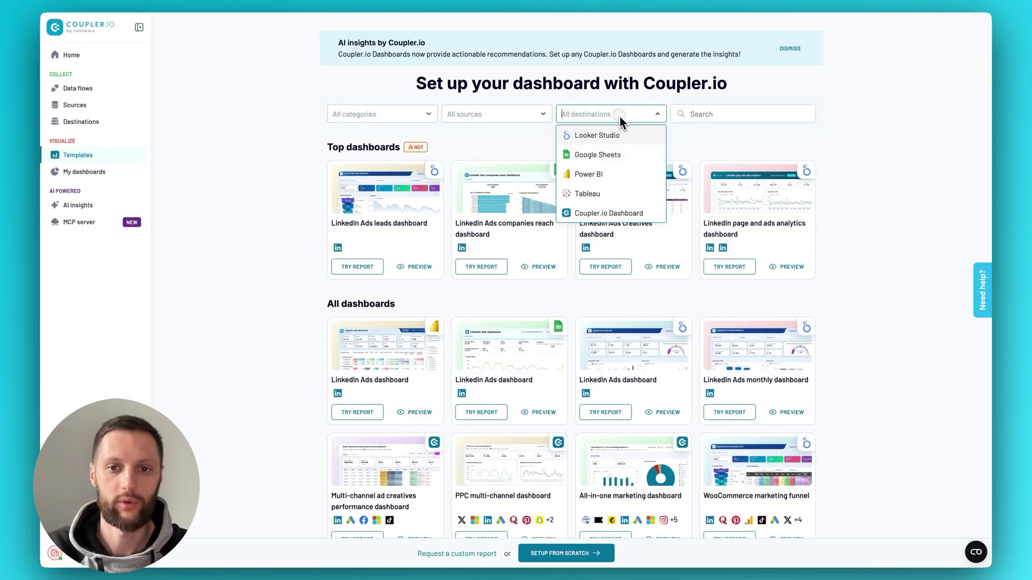
left_click(619, 213)
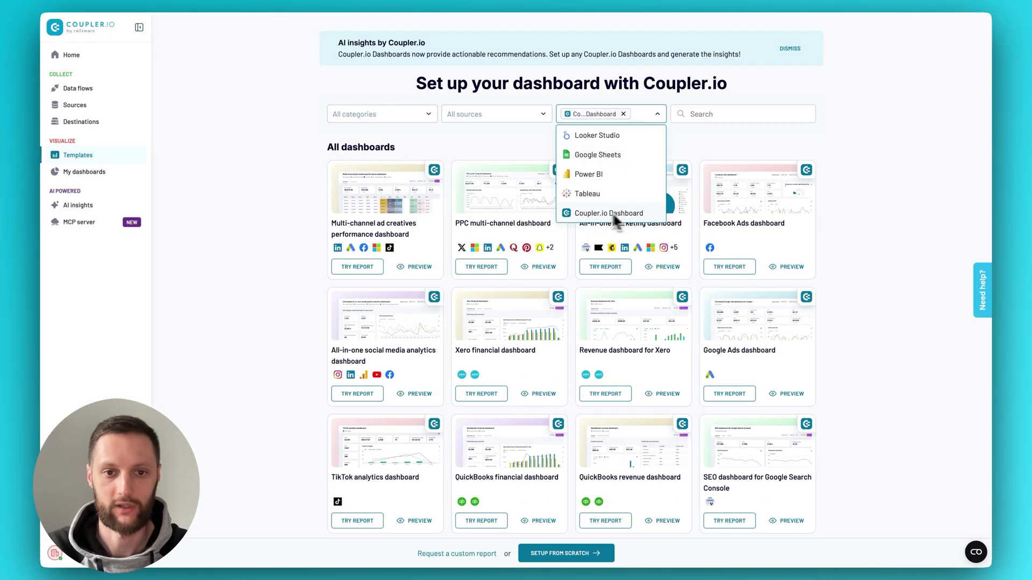
left_click(302, 256)
scroll(295, 298, "down", 2)
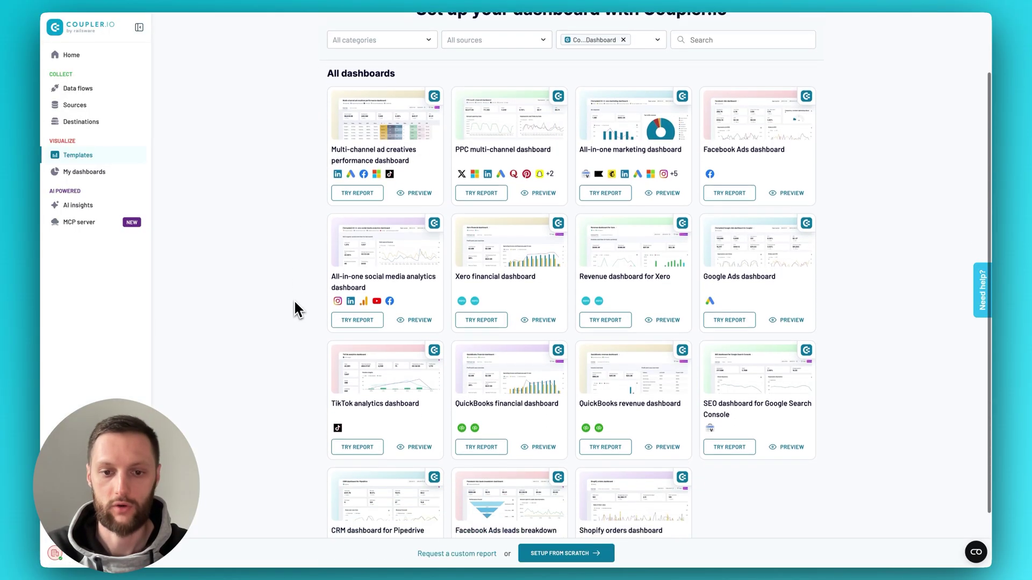
scroll(295, 299, "up", 1)
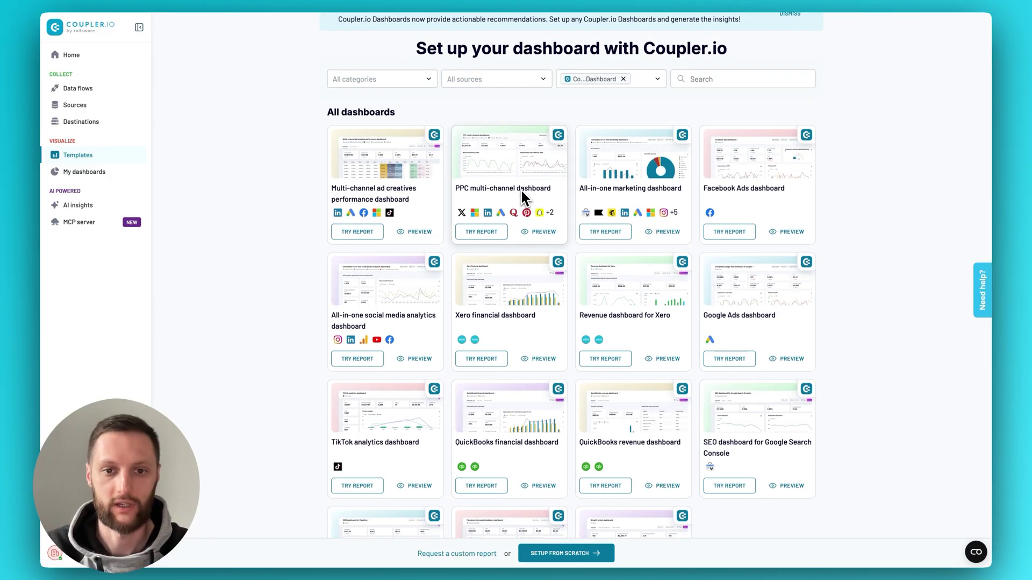
left_click(542, 233)
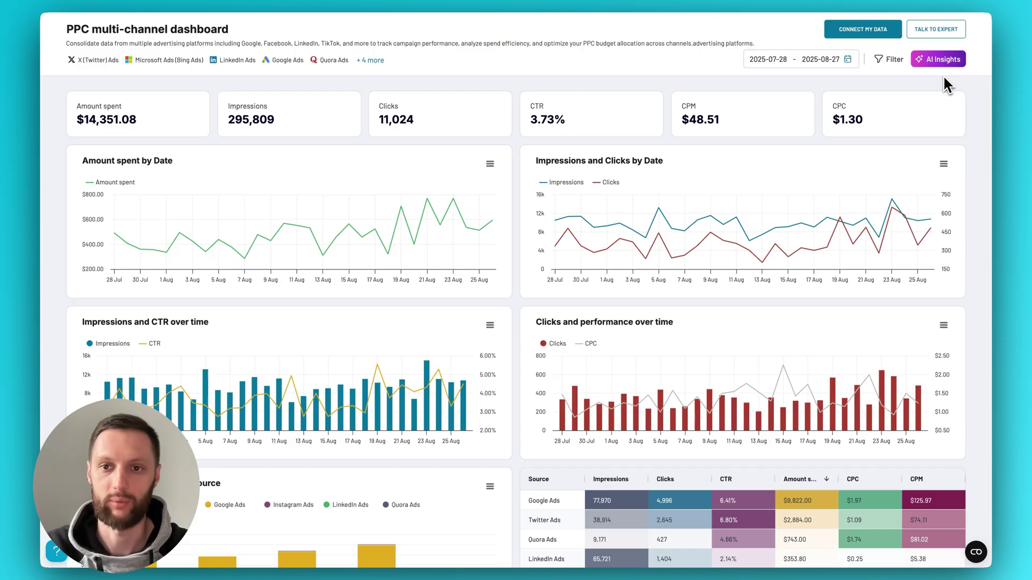
left_click(848, 59)
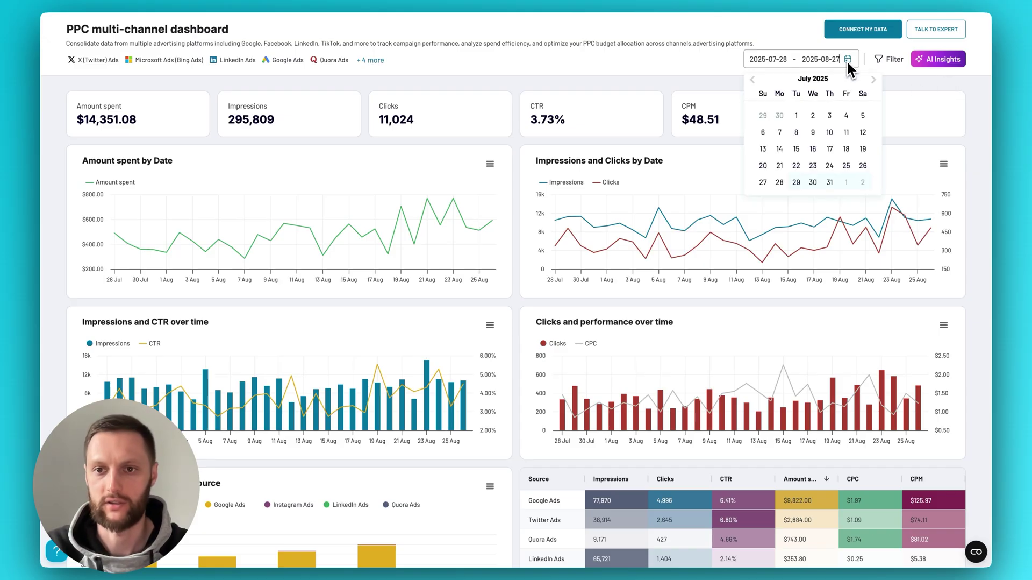
left_click(753, 79)
left_click(763, 115)
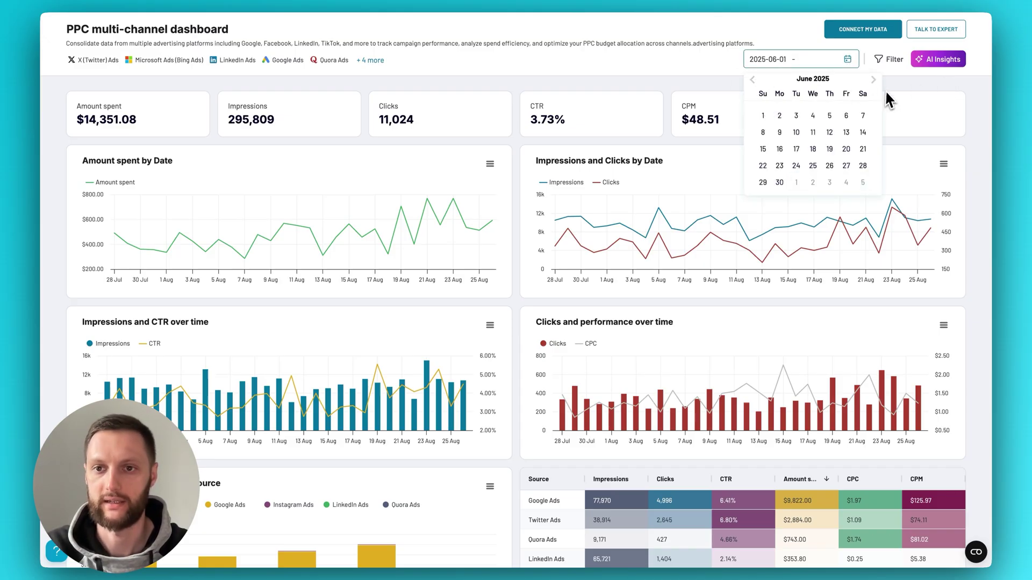
left_click(874, 79)
left_click(829, 182)
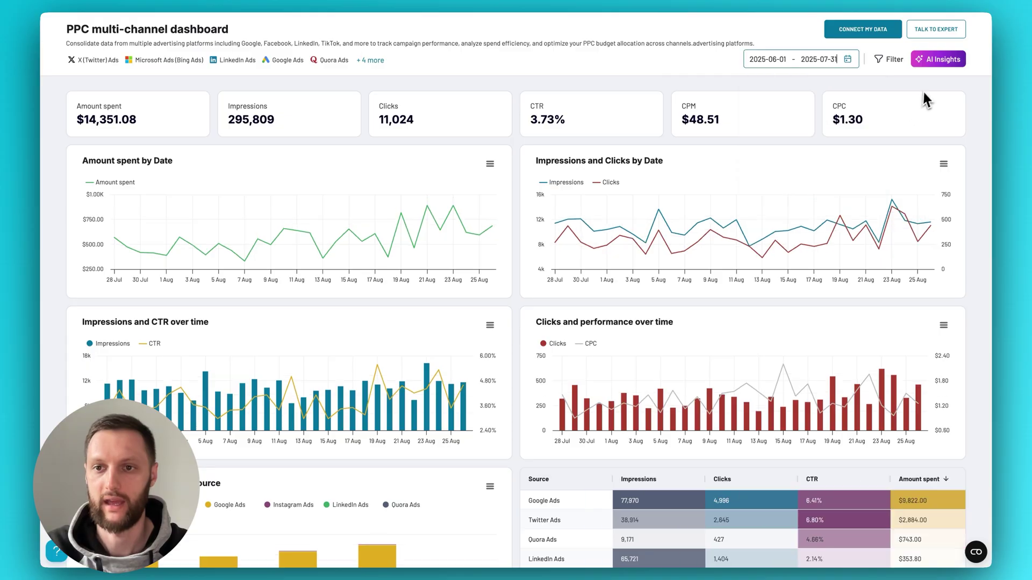
left_click(942, 62)
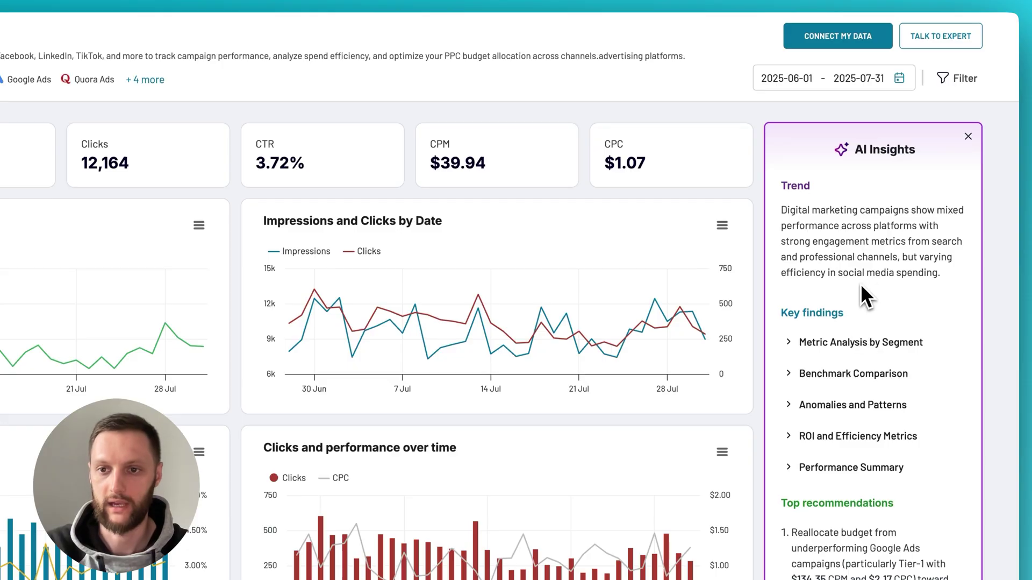
scroll(837, 302, "down", 2)
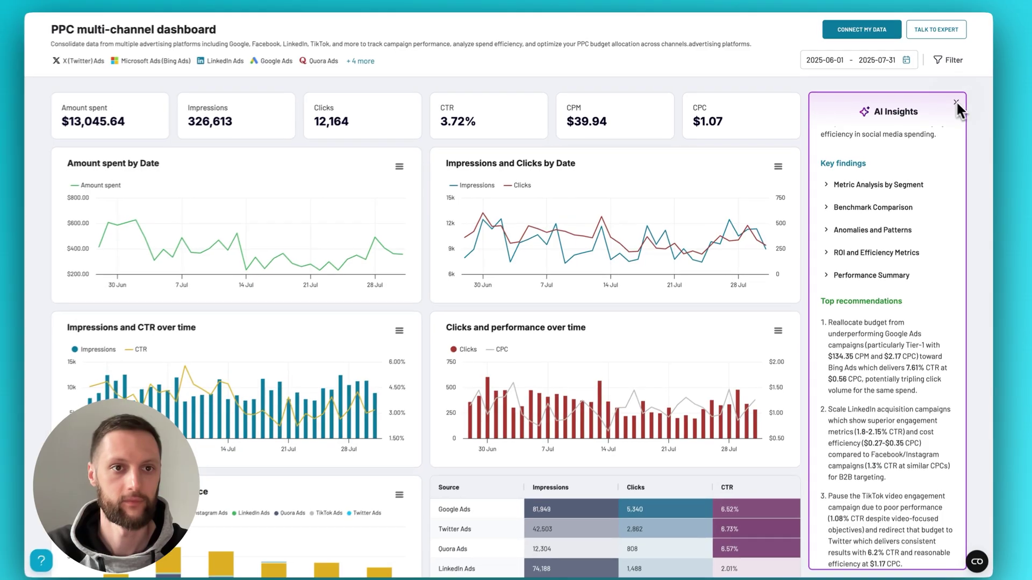
left_click(968, 136)
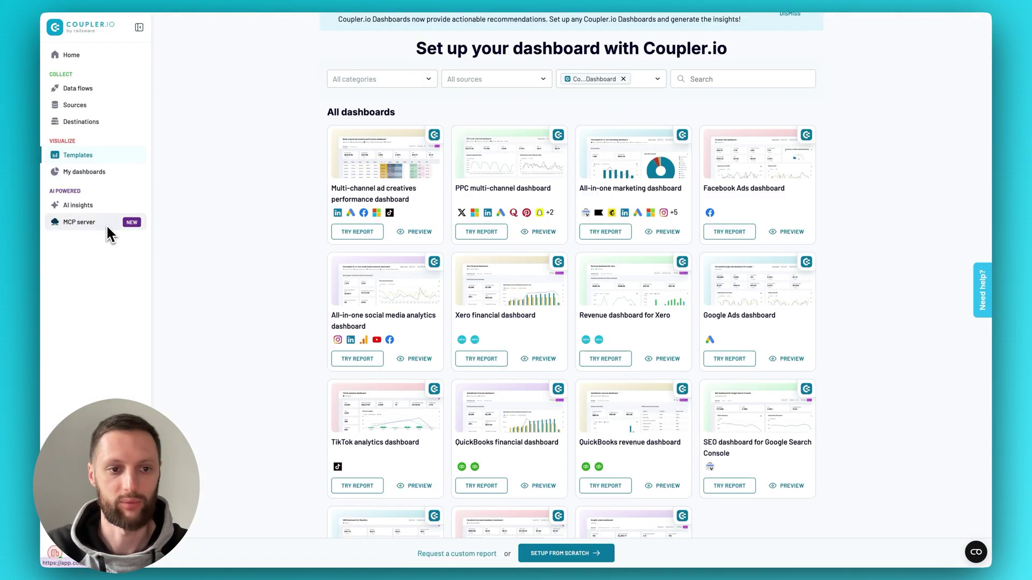
Step: On the MCP server page, compare Claude and ChatGPT, then select Claude and scroll its setup steps
left_click(107, 224)
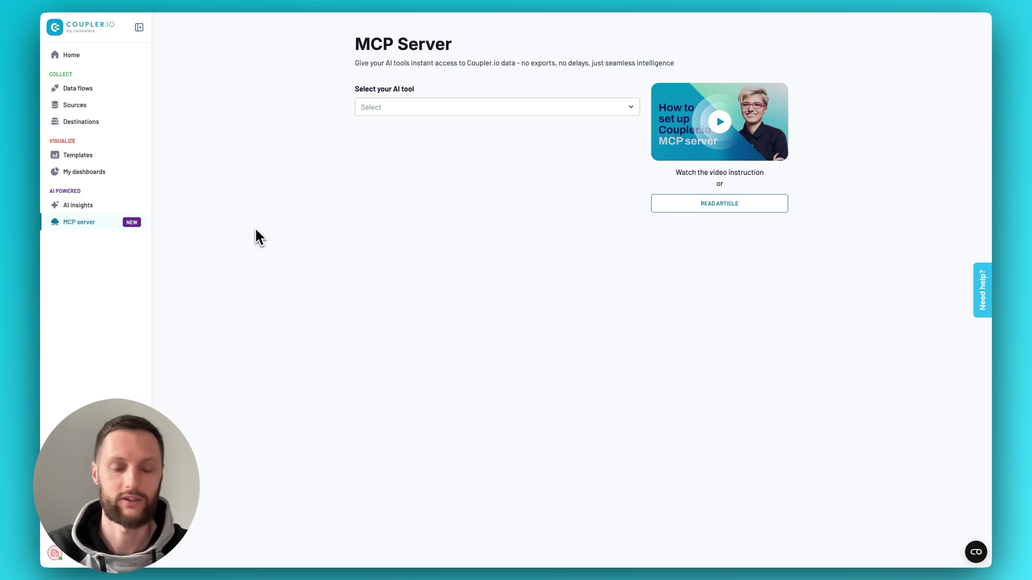
left_click(494, 108)
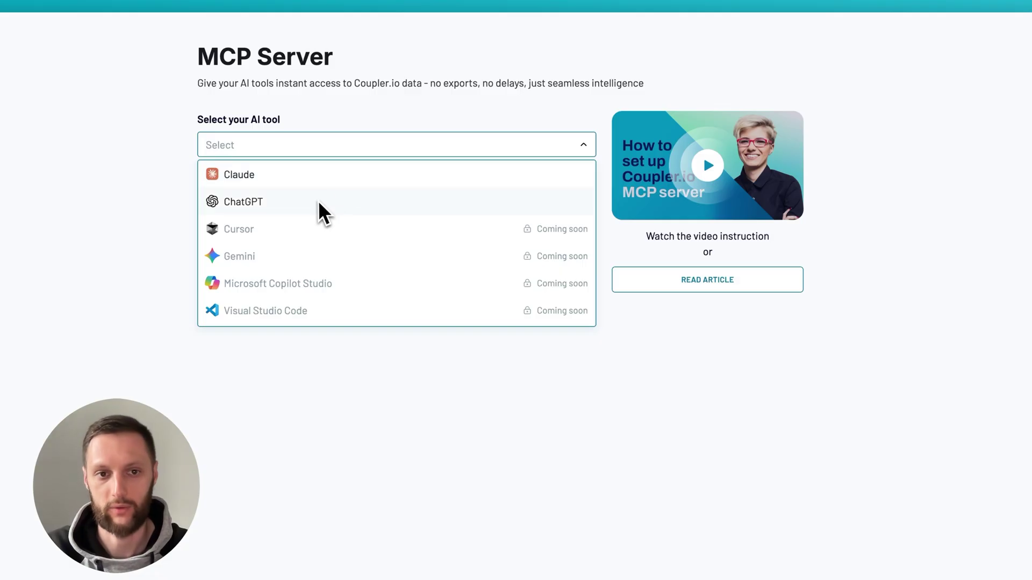
left_click(322, 180)
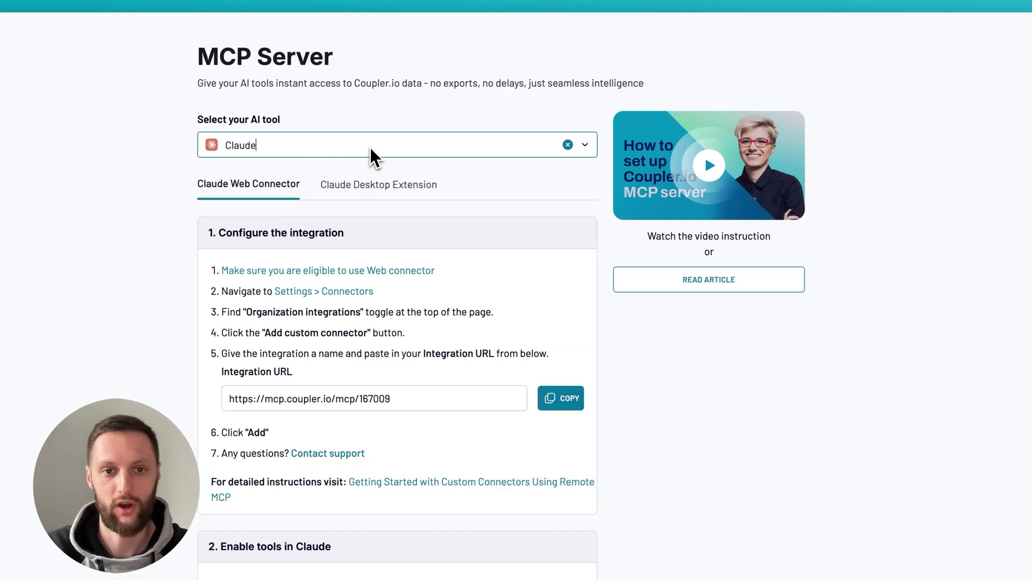
left_click(370, 146)
left_click(322, 200)
left_click(296, 159)
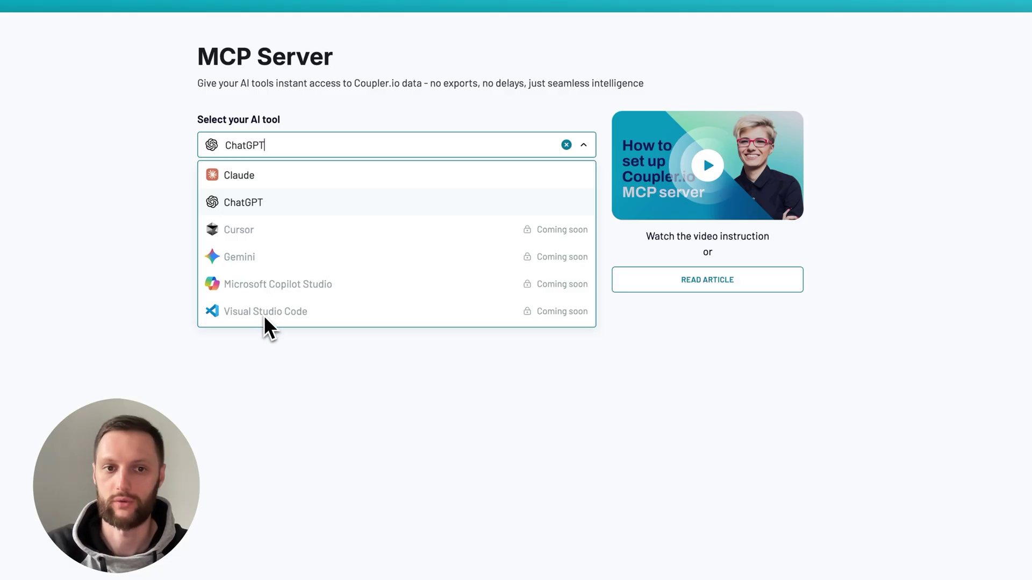
left_click(222, 175)
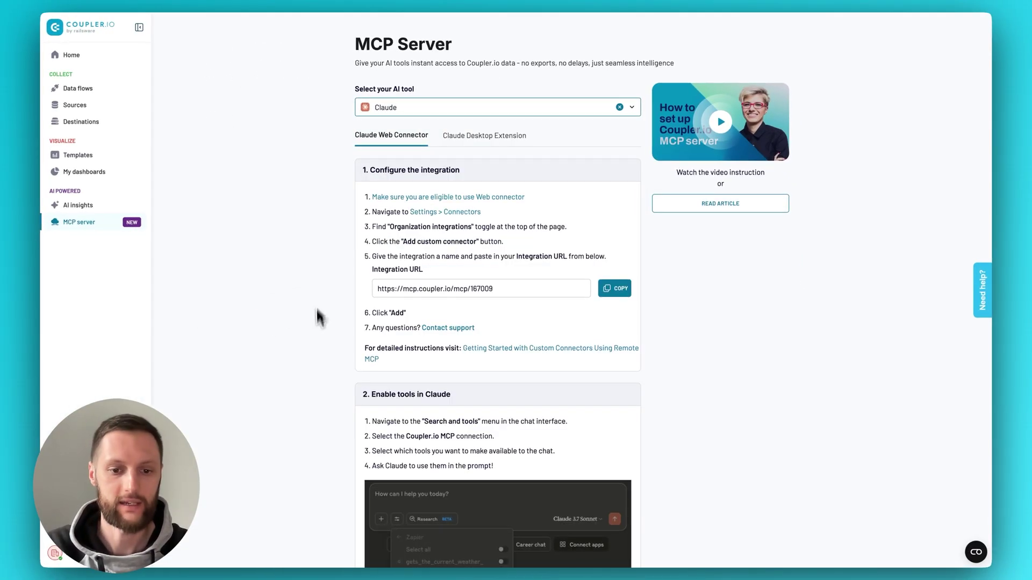
scroll(315, 361, "down", 3)
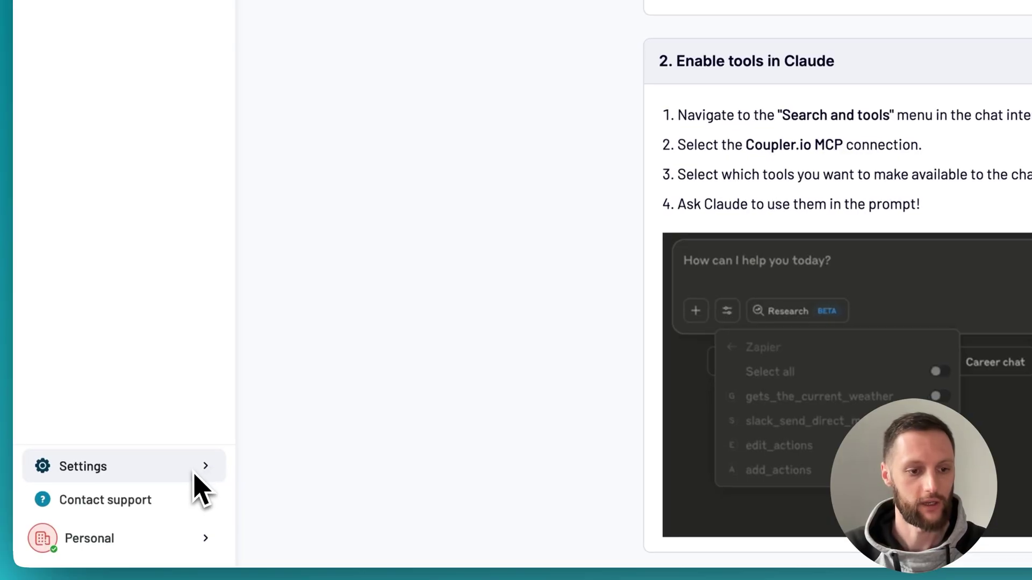
Step: Go from the Settings menu to the Billing and plans page
left_click(196, 467)
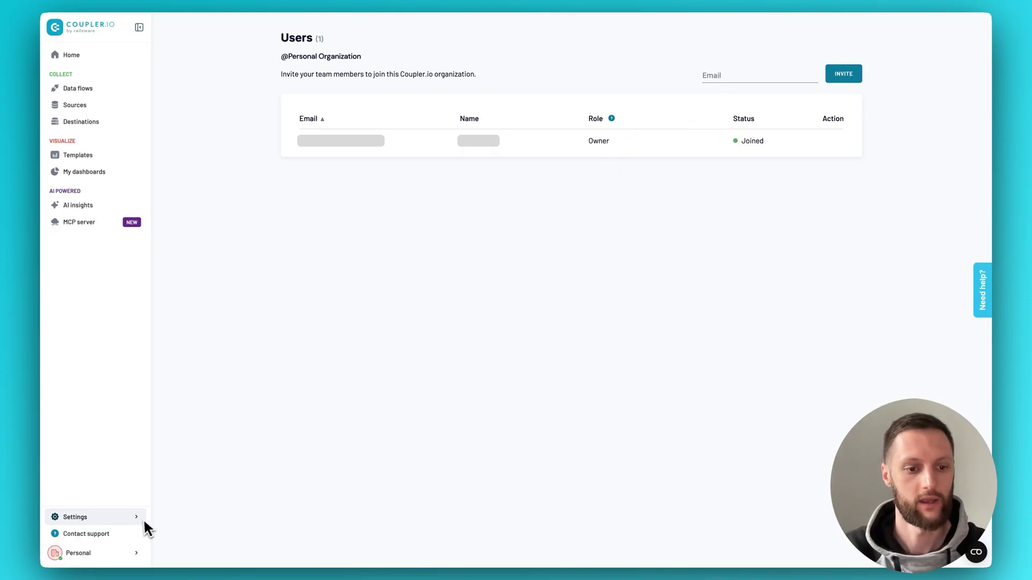
left_click(165, 522)
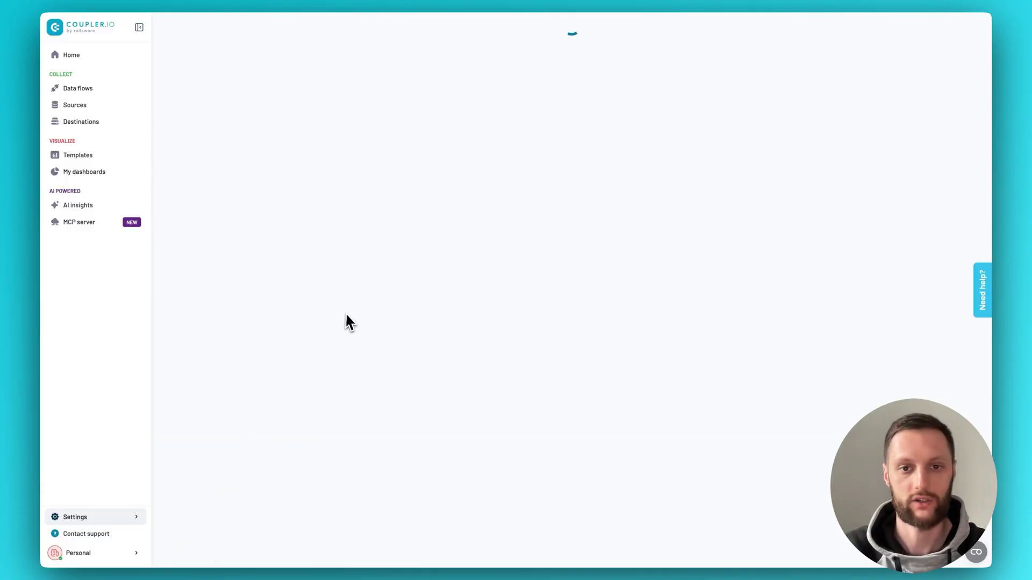
left_click(567, 167)
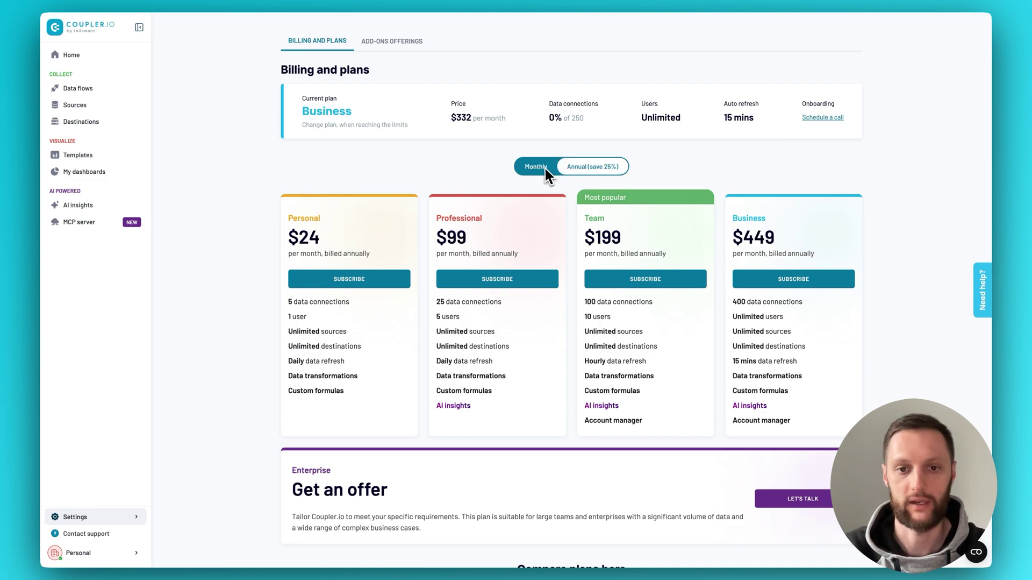
left_click(544, 167)
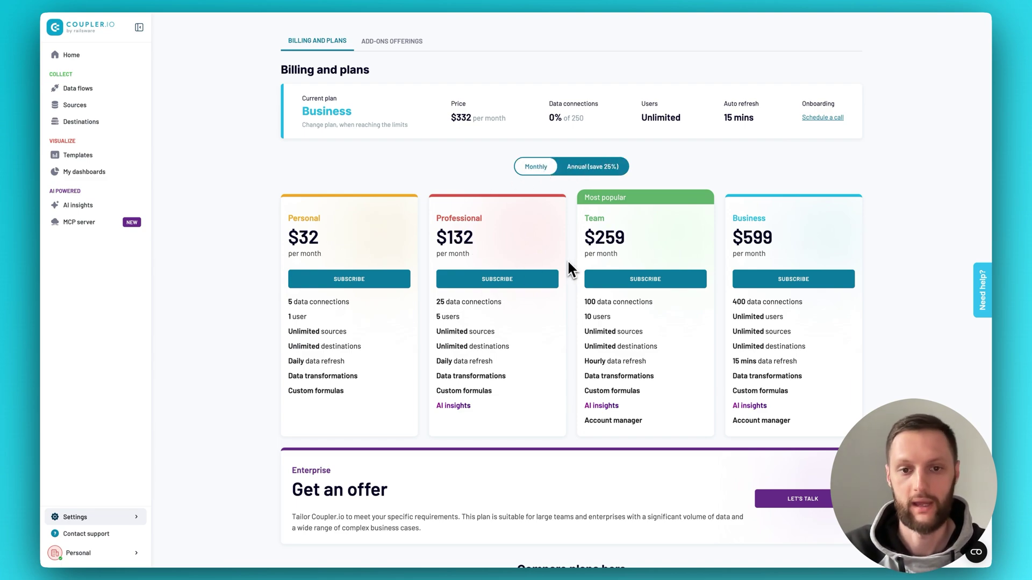
left_click(591, 167)
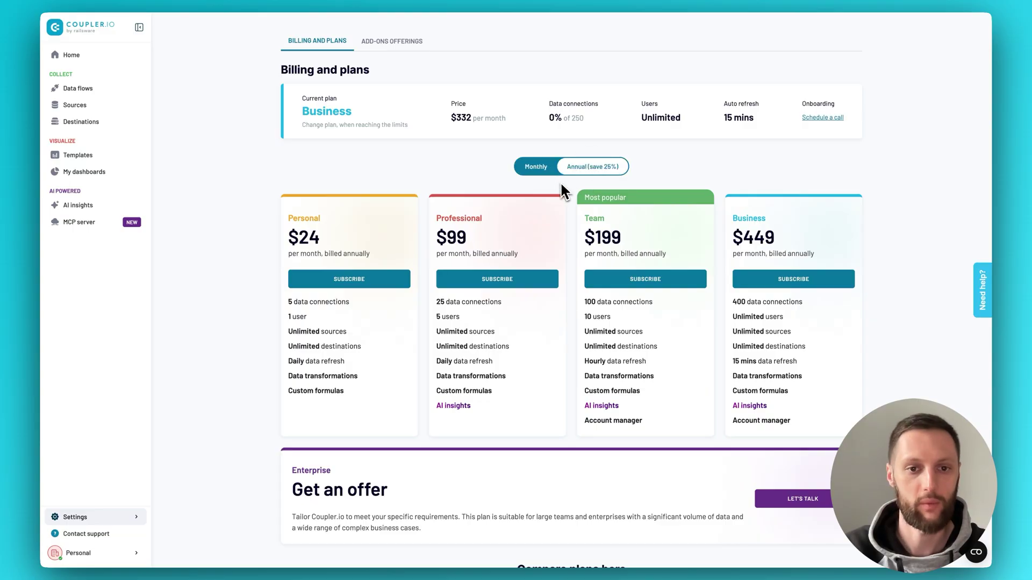
left_click(544, 169)
left_click(581, 168)
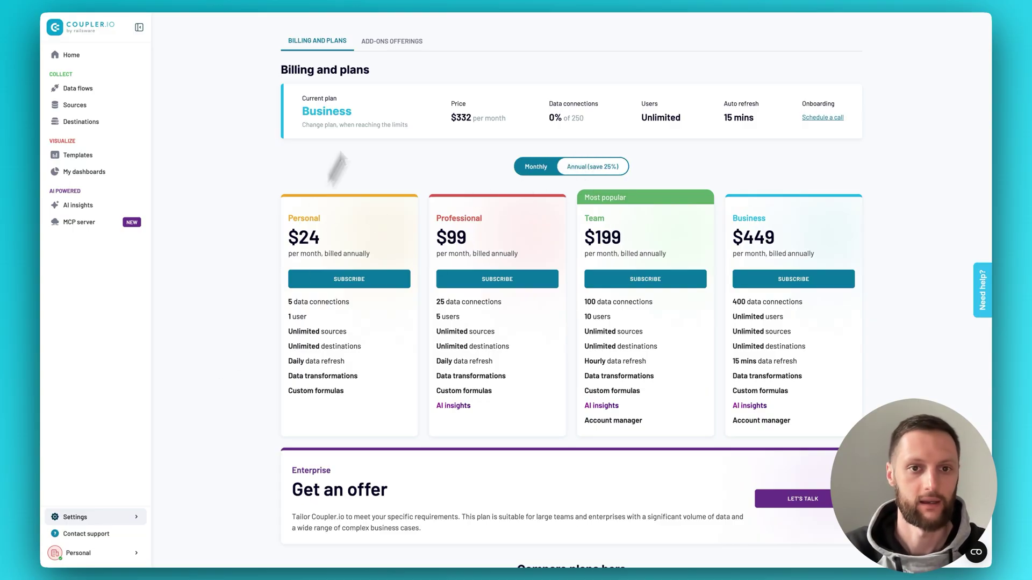
left_click(387, 43)
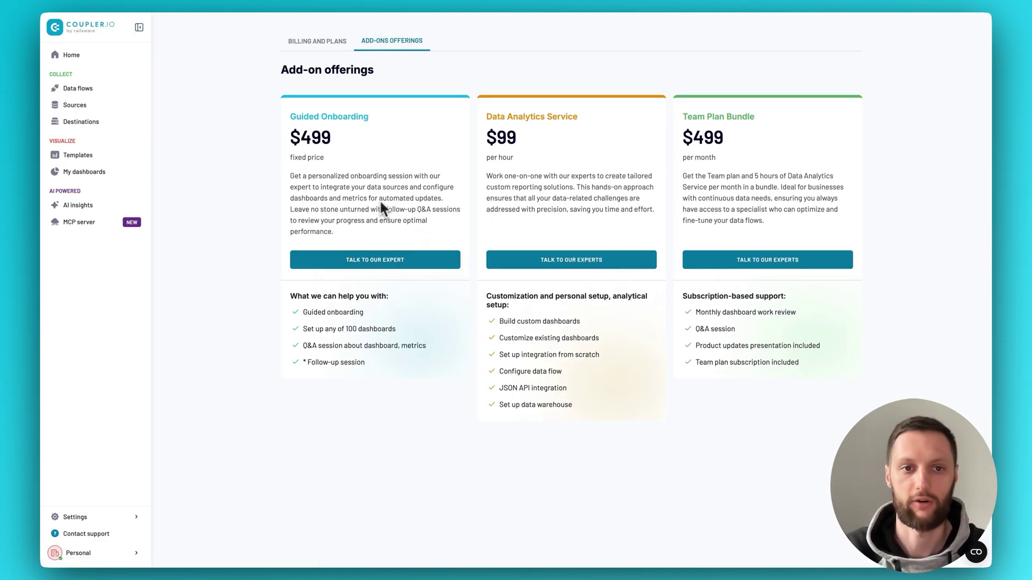
left_click(337, 43)
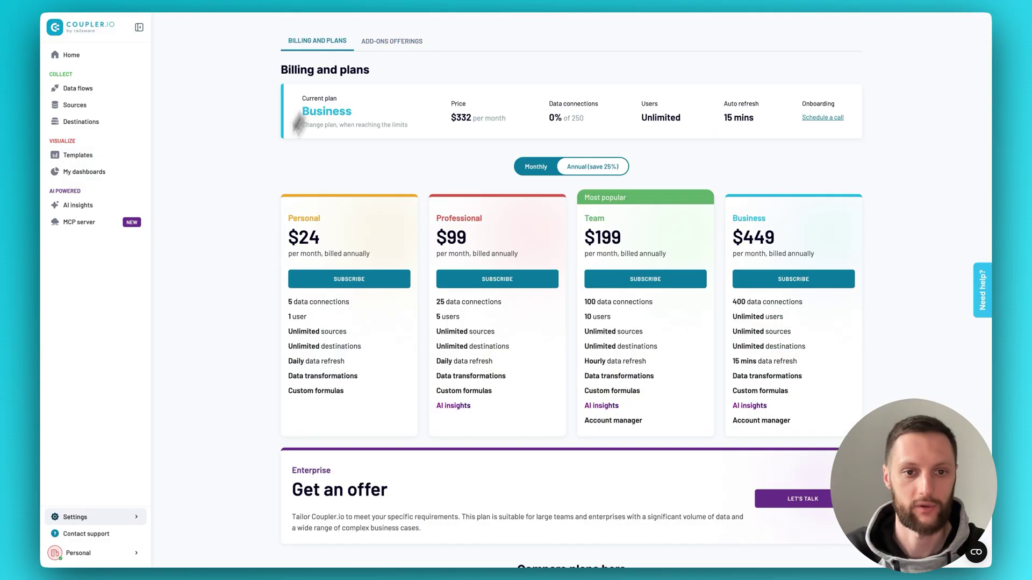
left_click(134, 512)
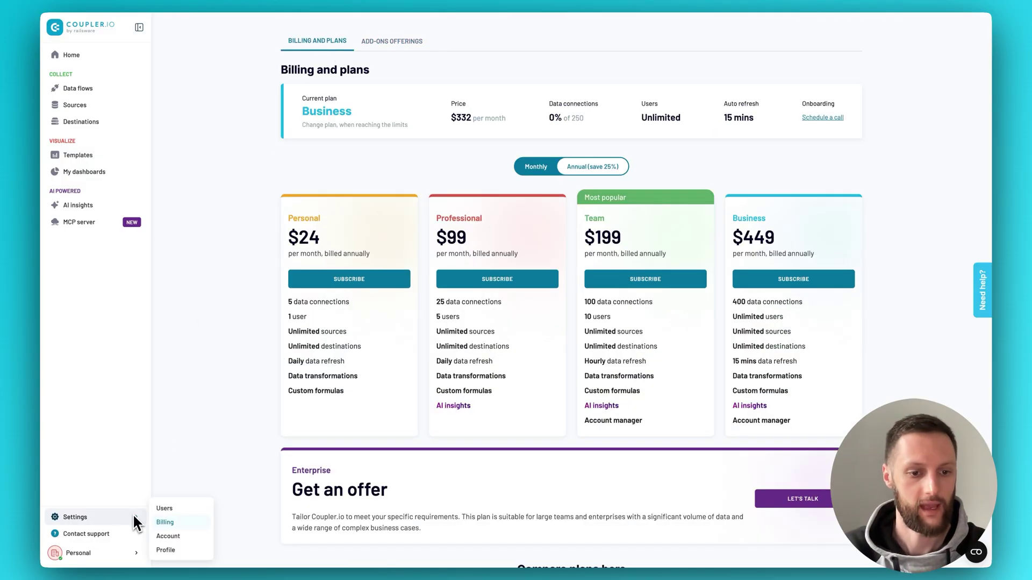
Step: Open Account settings, then bring up the Contact support chat form over it
left_click(179, 536)
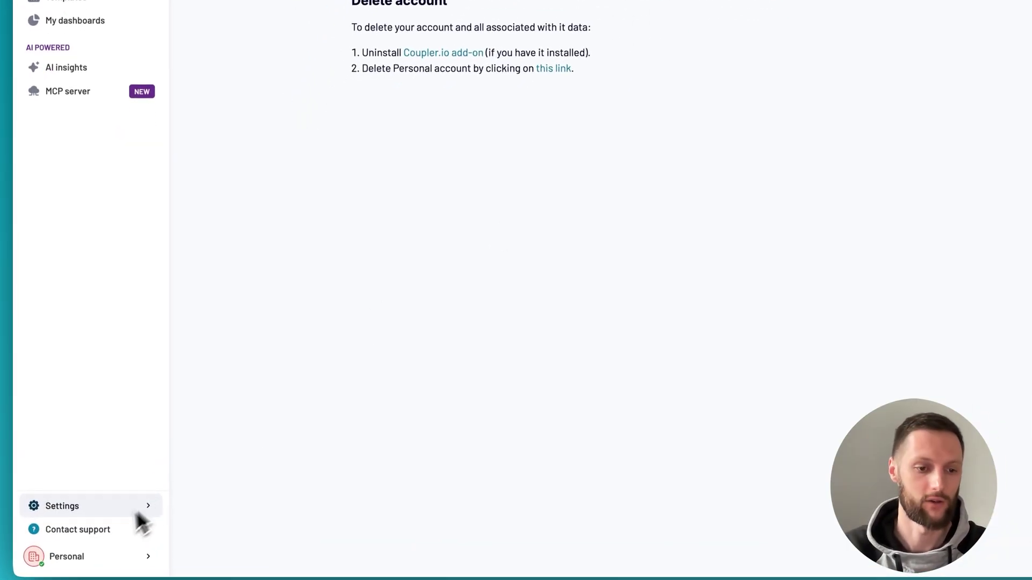
left_click(107, 532)
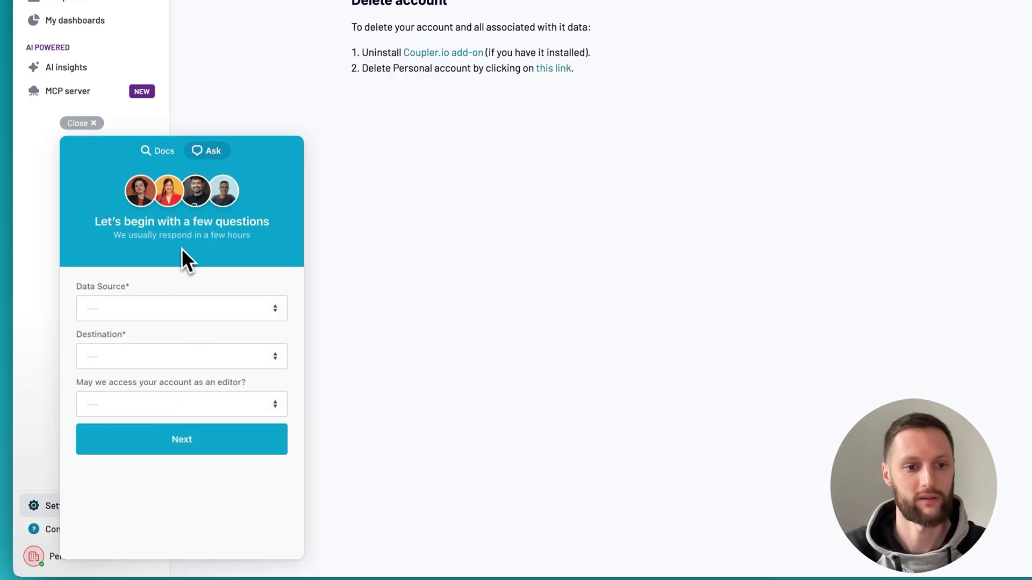